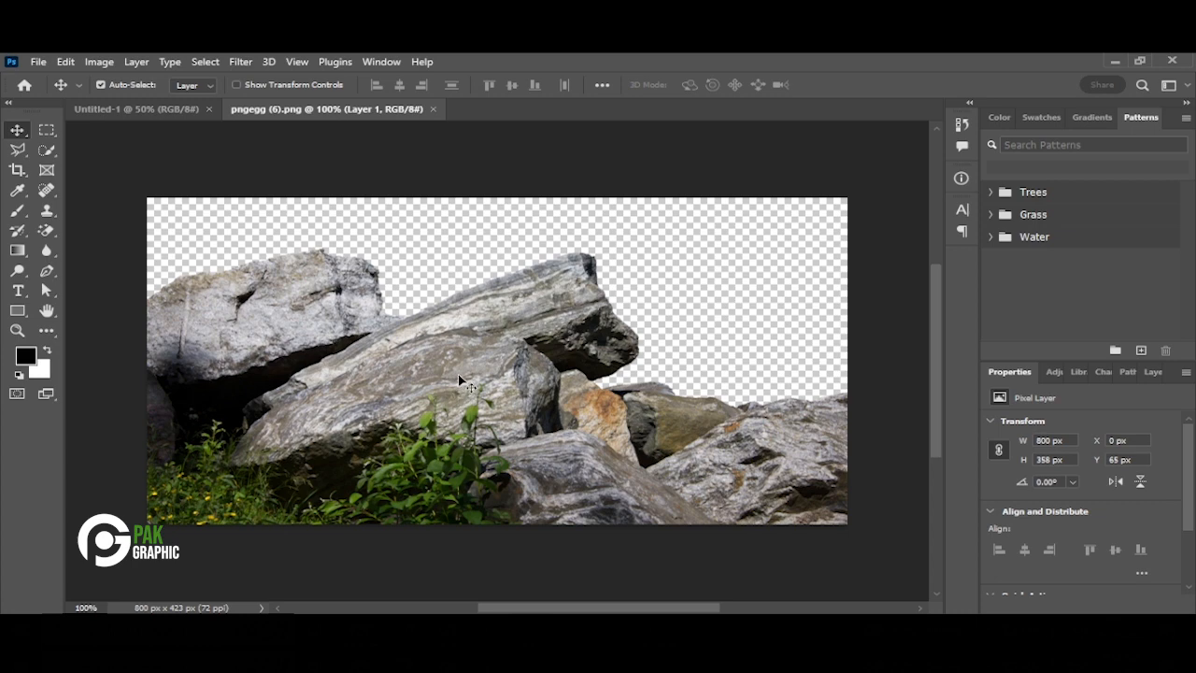
Copy the rocks into the Untitled-1 document and enlarge them to span the full width of the canvas along its lower edge.
drag(458, 385, 486, 497)
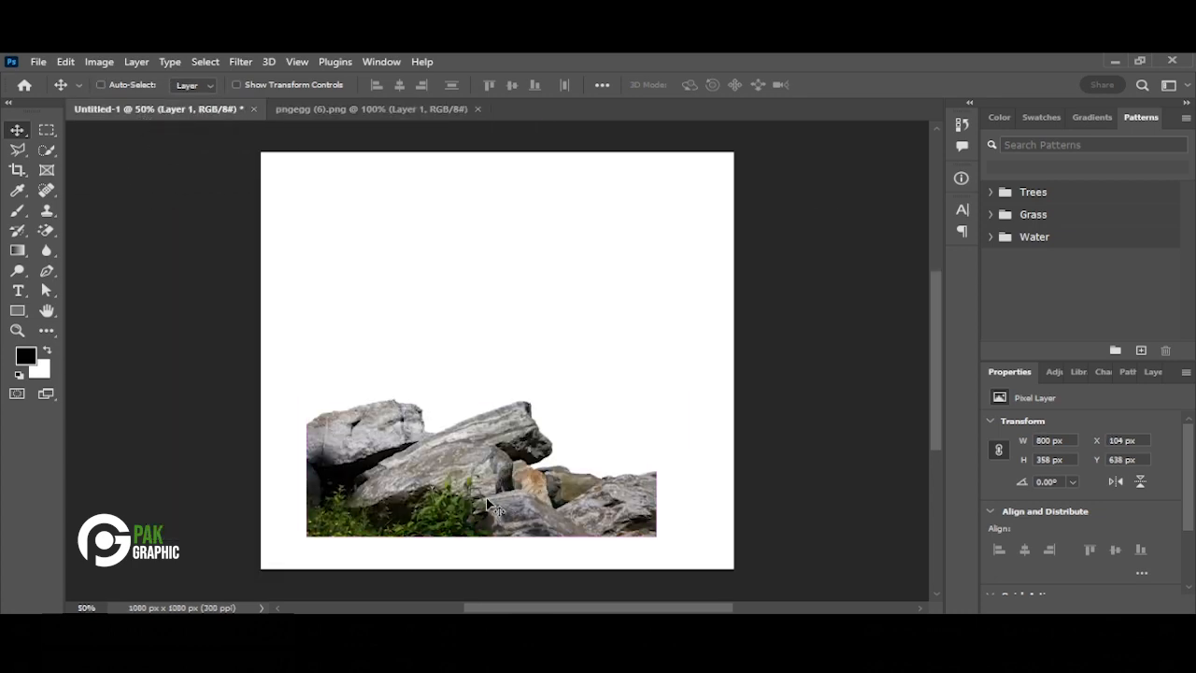
key(ctrl+t)
drag(655, 397, 741, 320)
drag(599, 409, 610, 442)
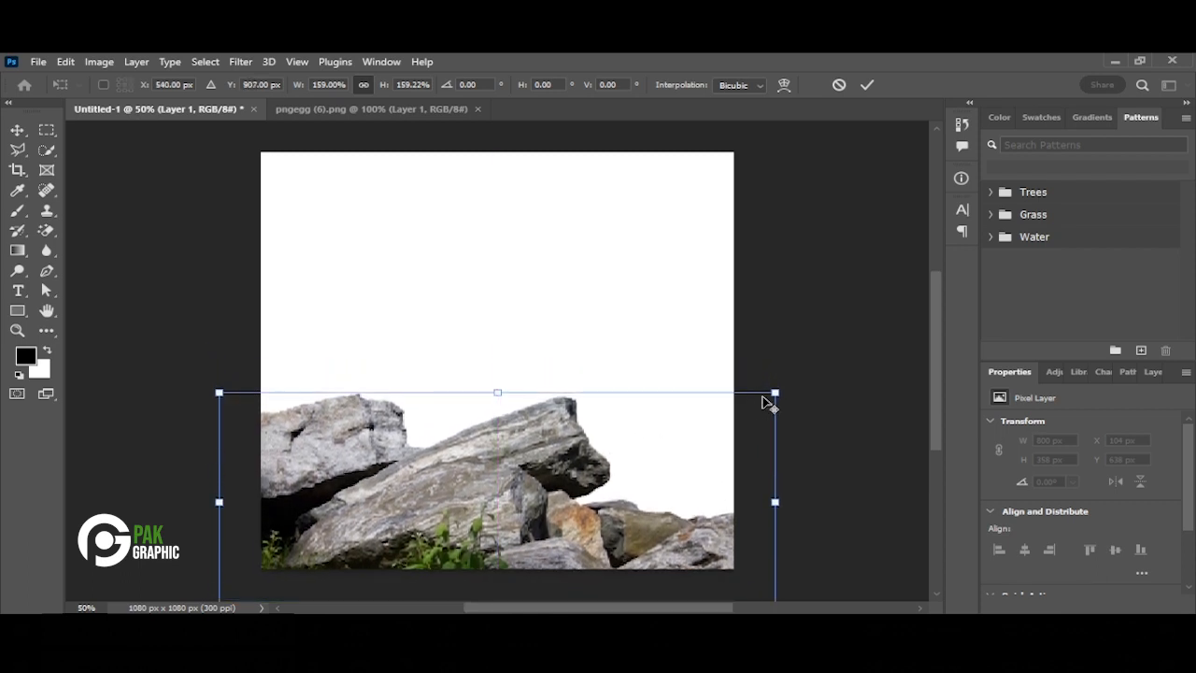
drag(774, 392, 741, 409)
drag(552, 461, 552, 469)
key(Return)
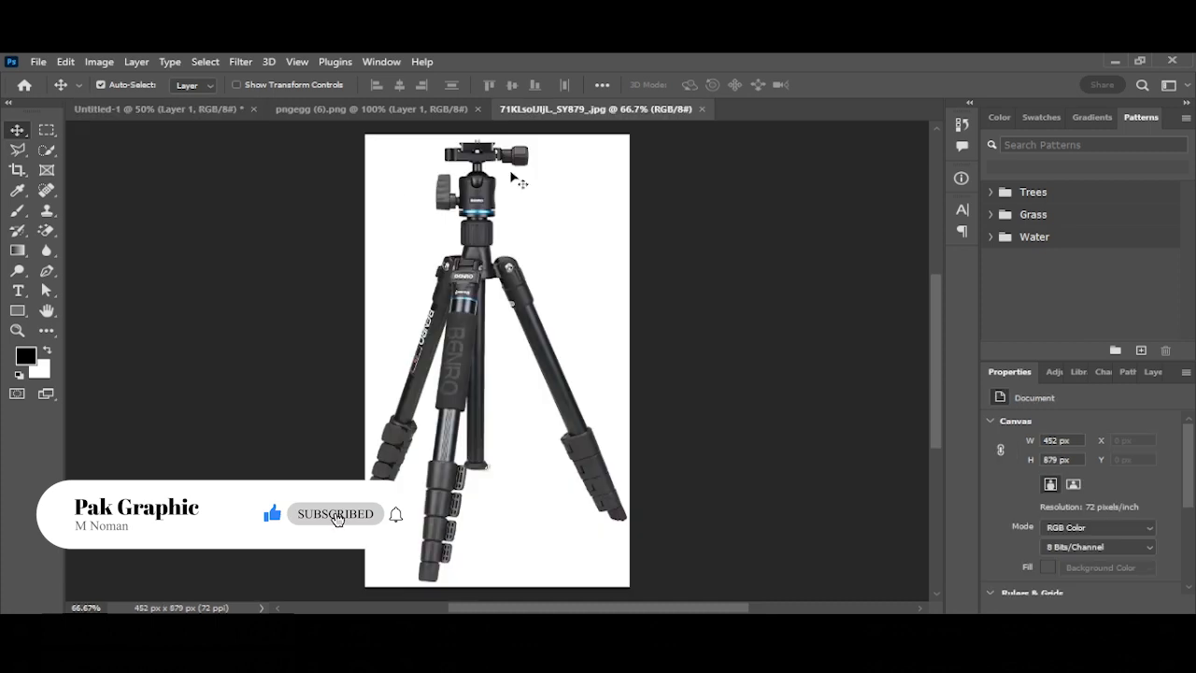
Select the tripod as the subject and hide its white background with a layer mask.
click(205, 62)
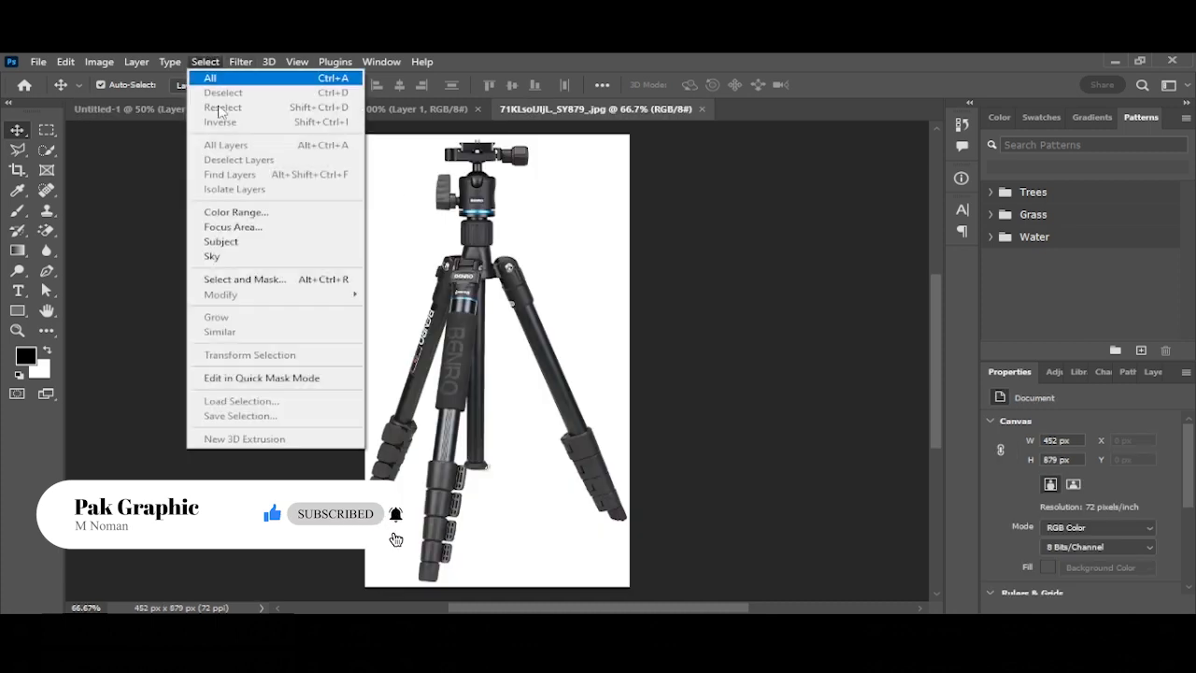
click(267, 241)
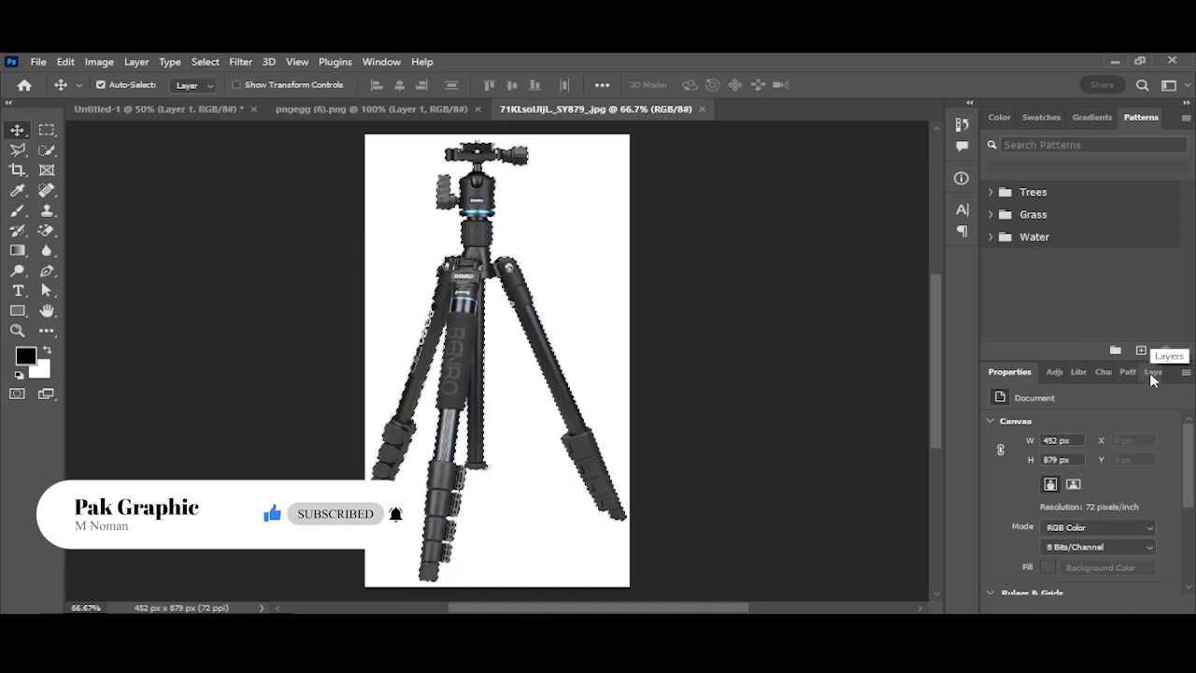
click(1153, 372)
click(1071, 603)
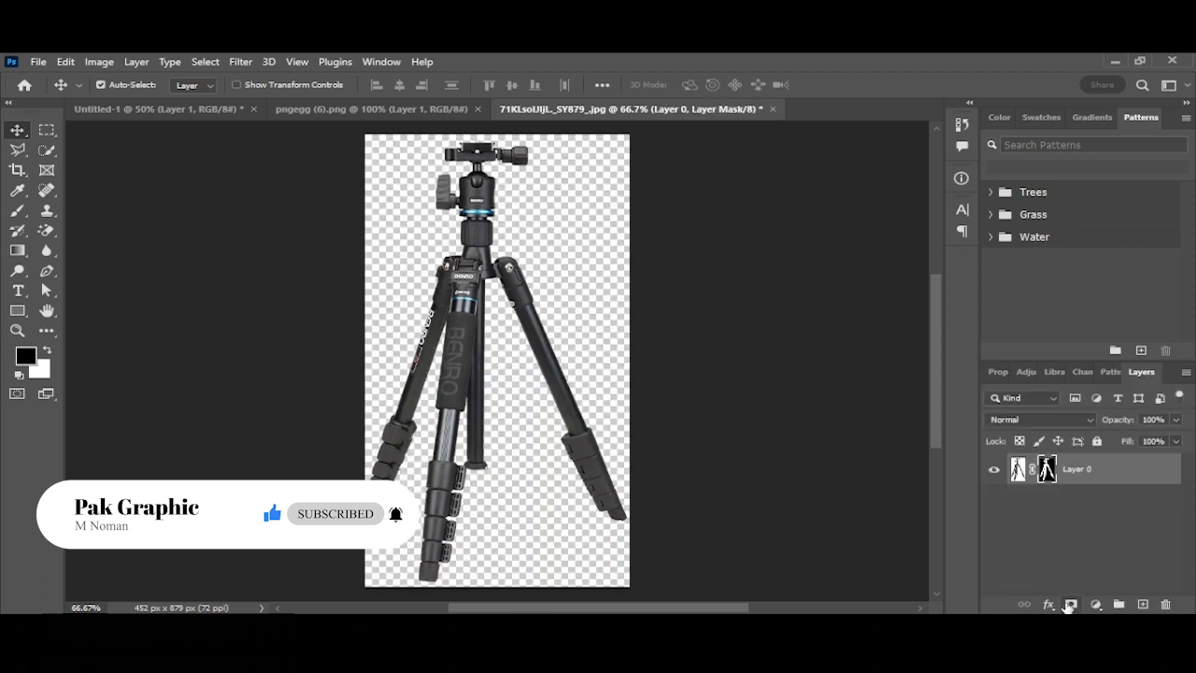
Copy the masked tripod into Untitled-1 so it stands over the rocks, and shift the rocks slightly left.
drag(461, 304, 385, 353)
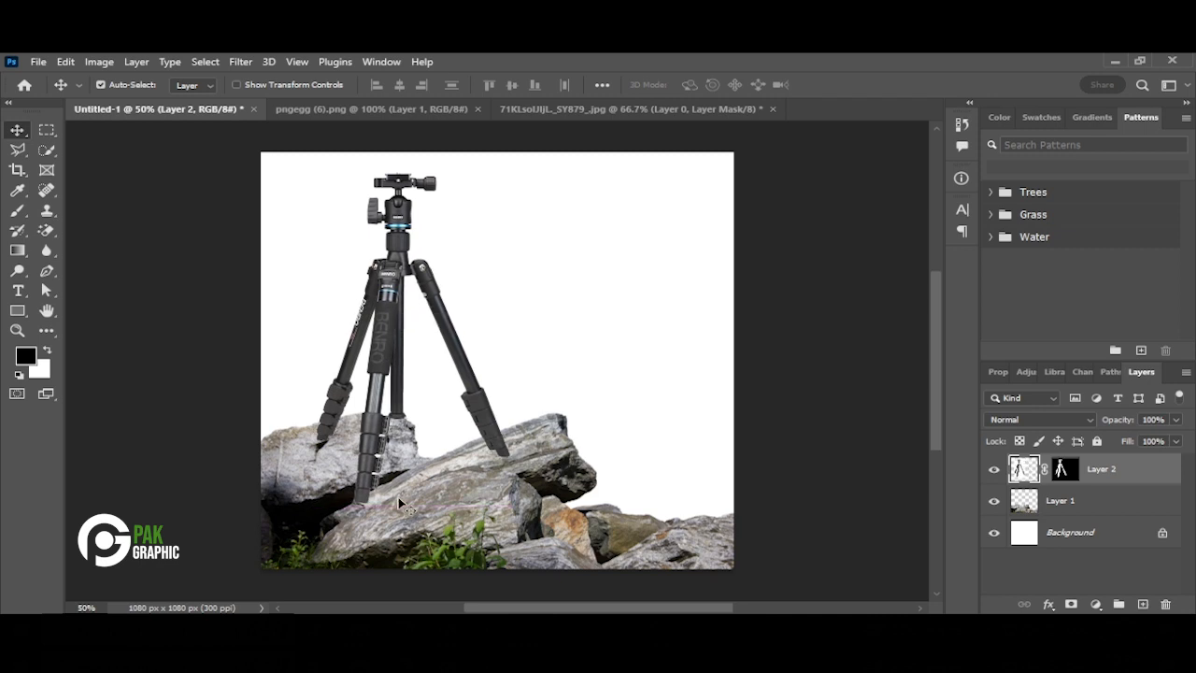
drag(449, 515, 431, 513)
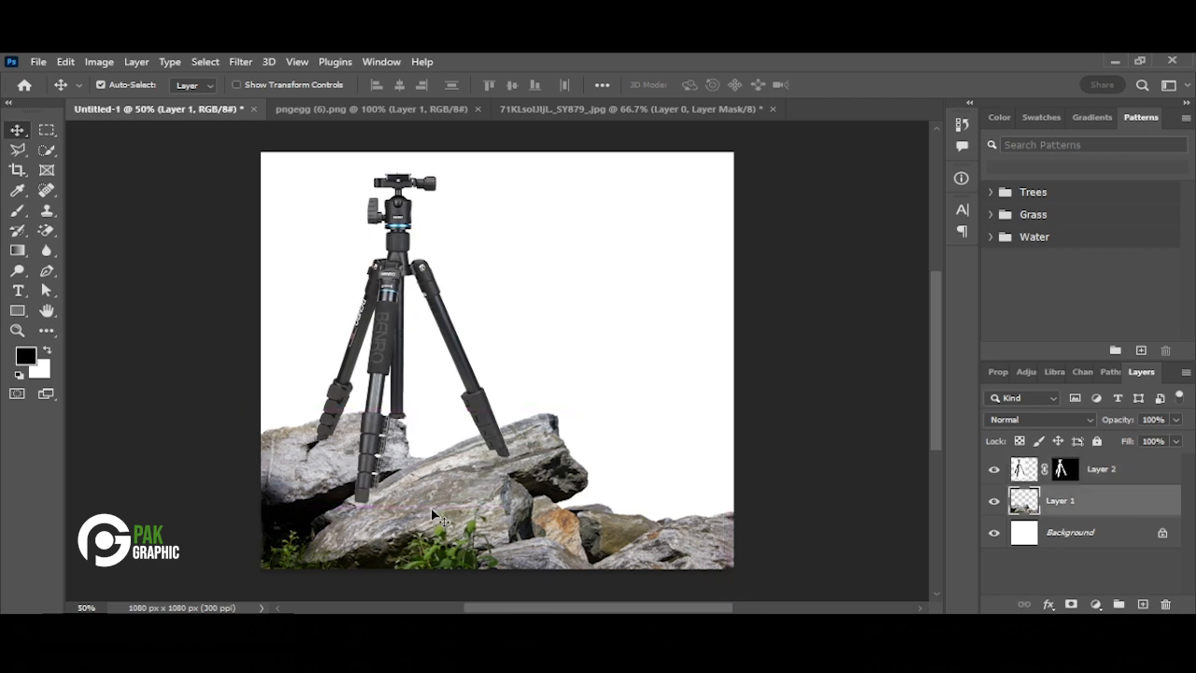
key(ctrl+t)
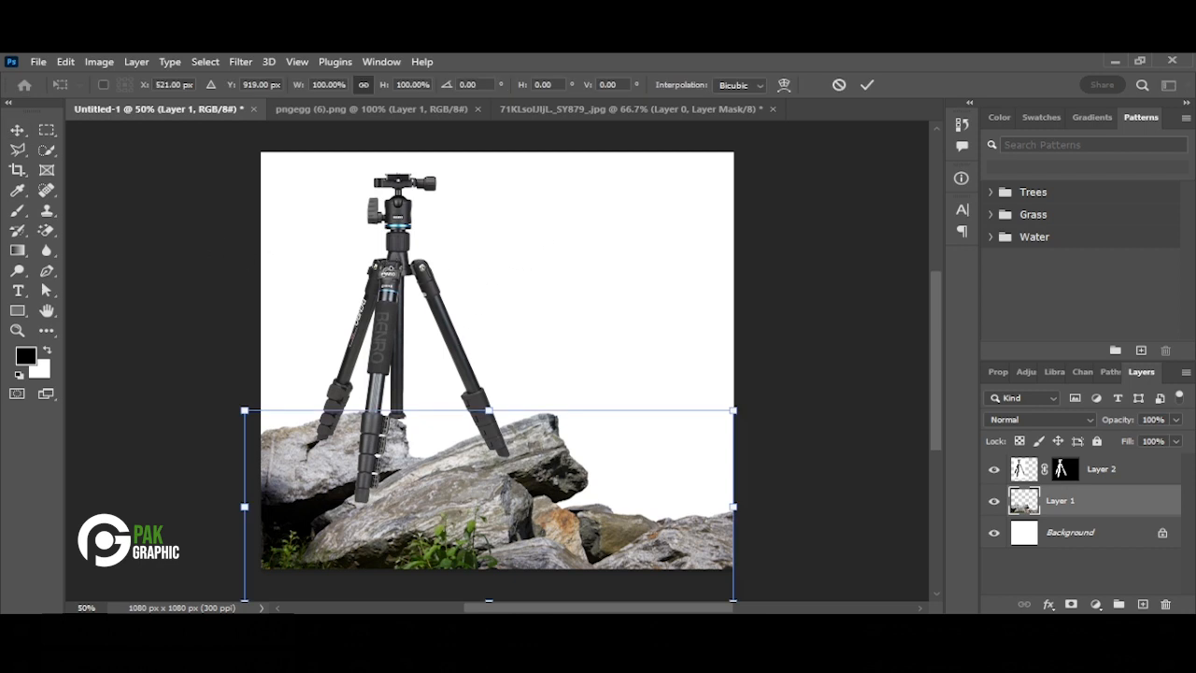
click(16, 130)
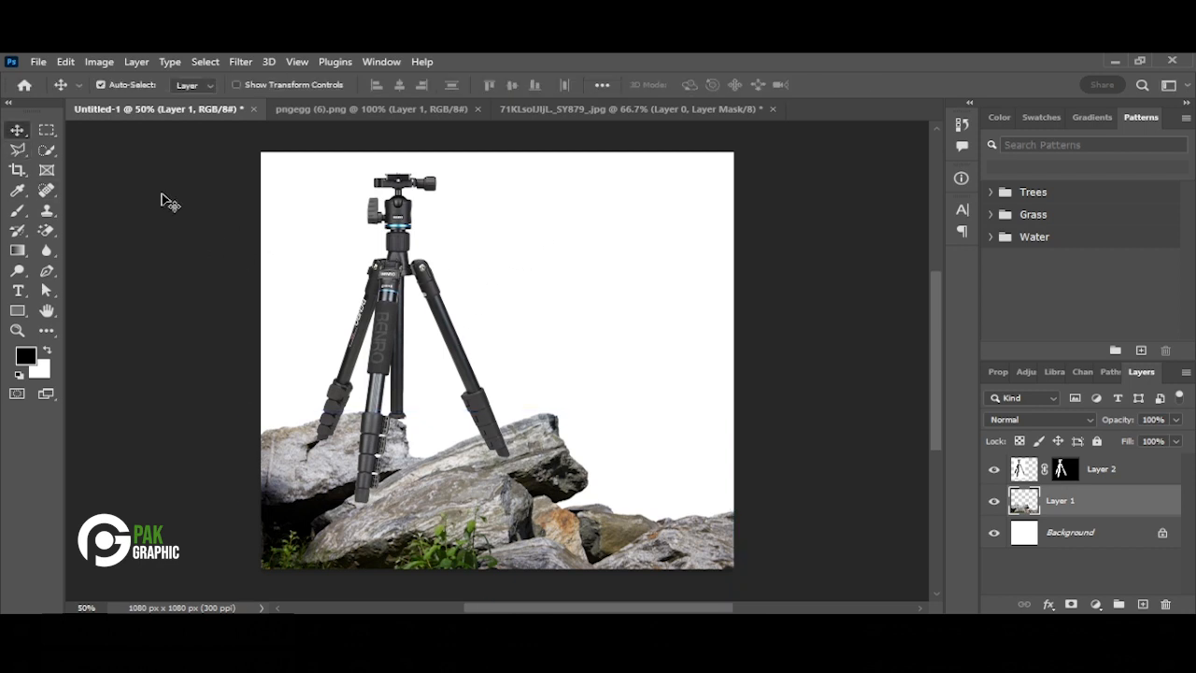
Scale the tripod down to about 88%, lower it on the rocks and flip it horizontally.
click(384, 310)
key(ctrl+t)
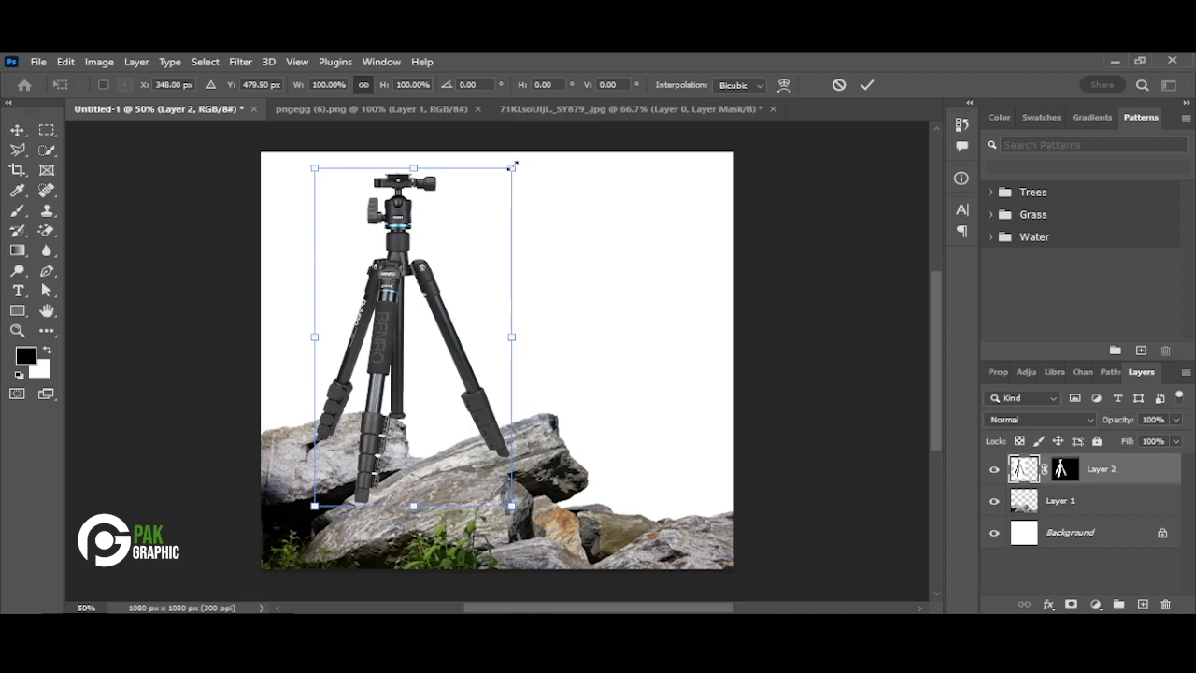
drag(509, 168, 500, 188)
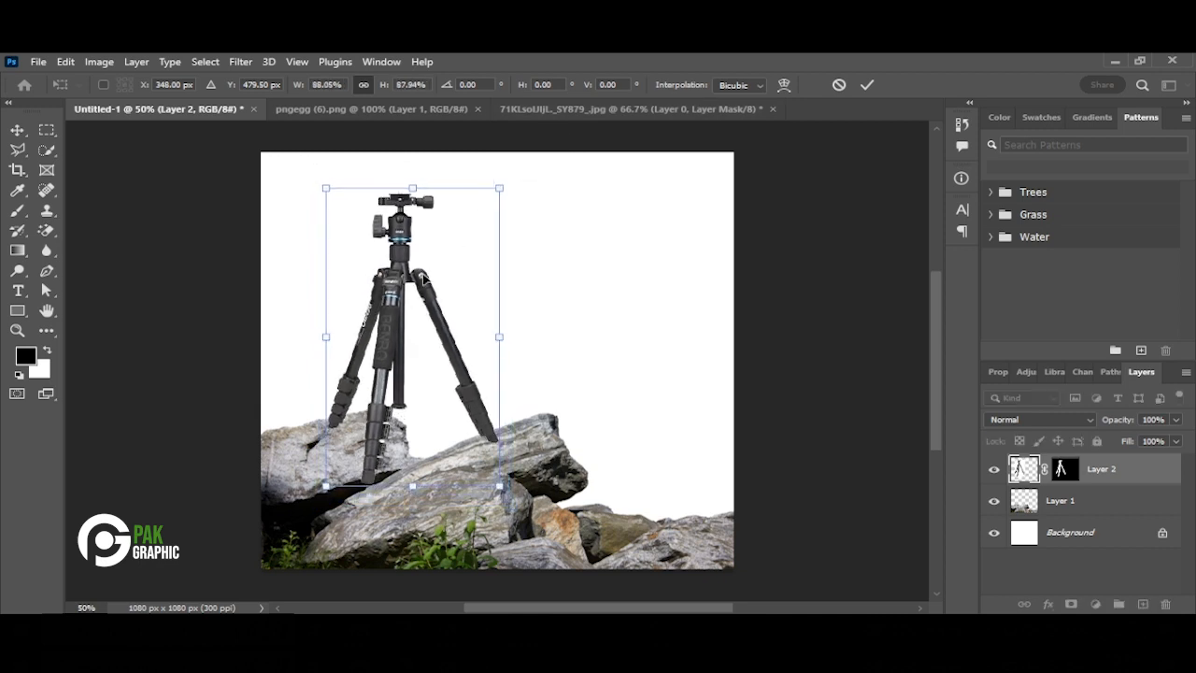
drag(400, 314, 388, 337)
right_click(375, 372)
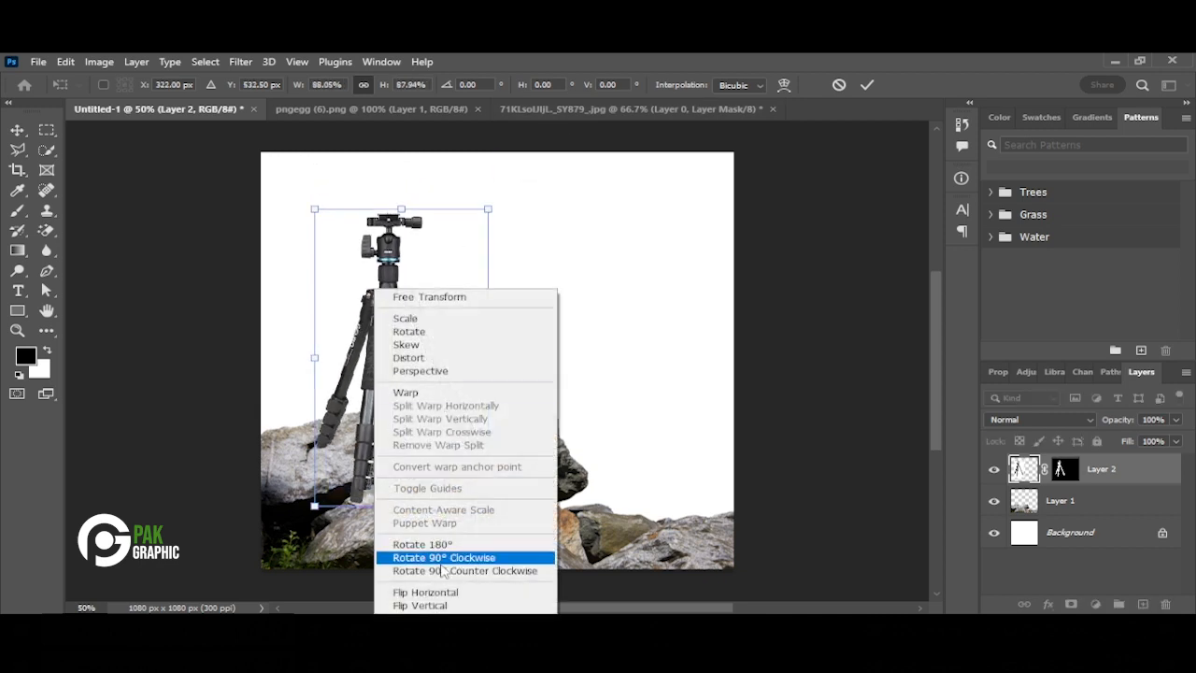
click(455, 592)
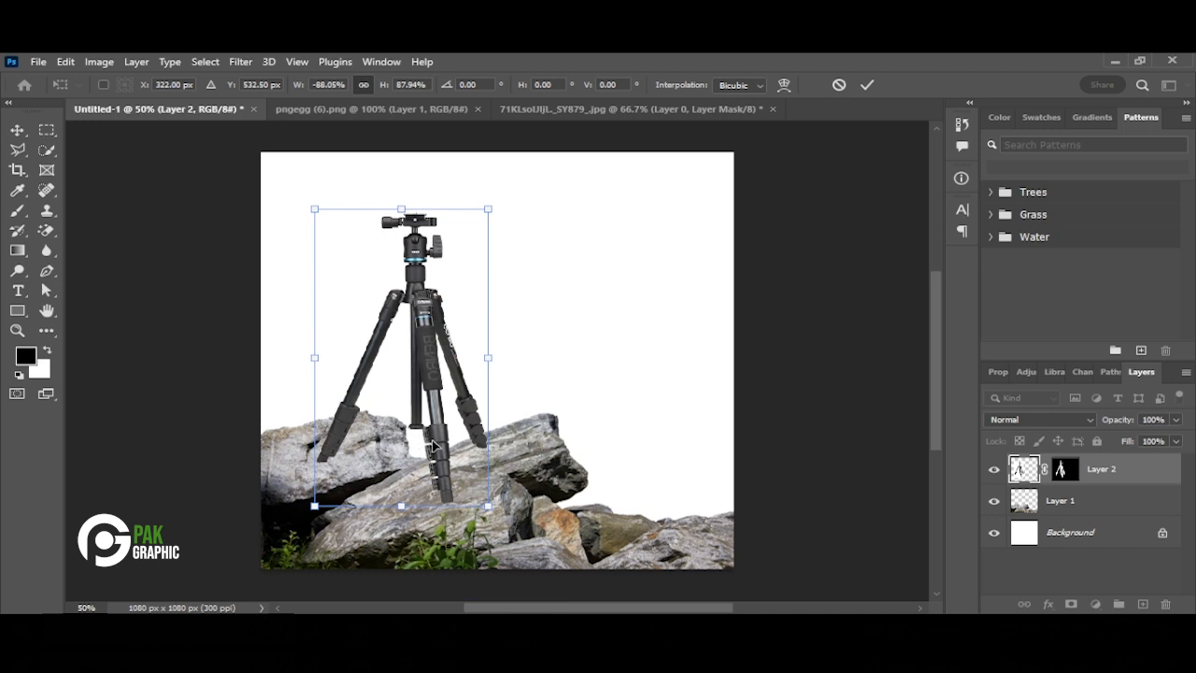
Position the flipped tripod with its feet on the rocks, at about X 270 px and Y 516.5 px.
mouse_move(433, 444)
mouse_down()
mouse_move(396, 446)
mouse_move(410, 441)
mouse_up()
key(Up)
key(Up)
key(Up)
key(Up)
key(Up)
key(Up)
key(Up)
key(Up)
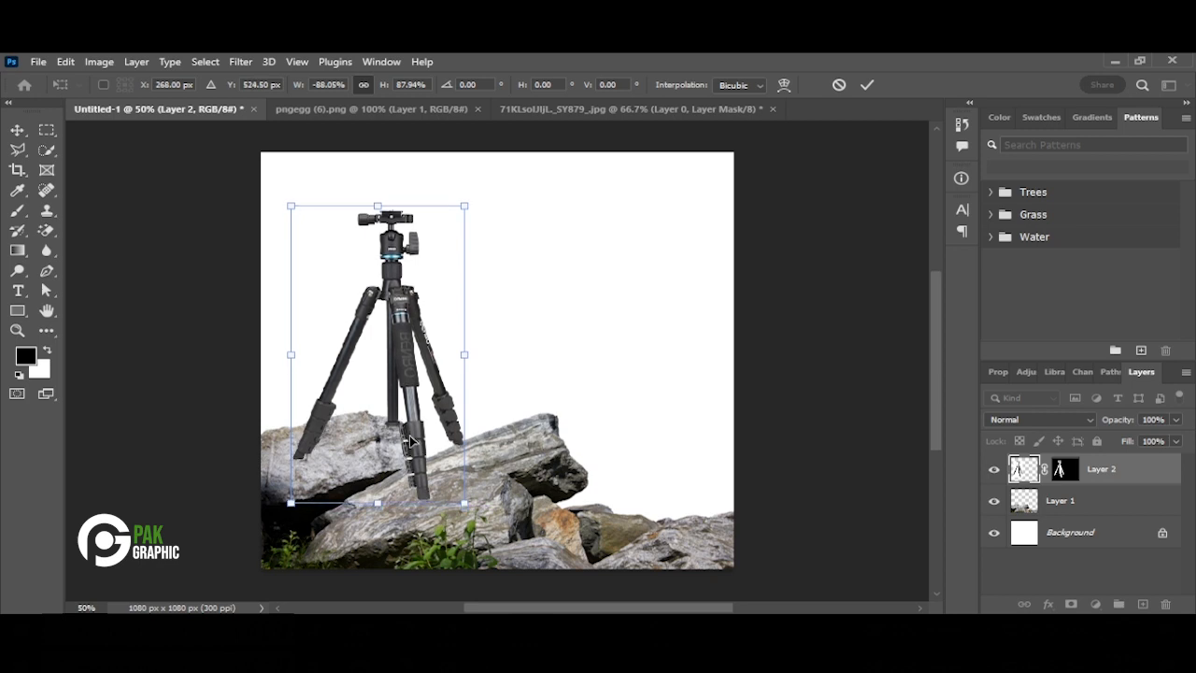
key(Right)
key(Right)
key(Right)
key(Right)
key(Right)
key(Right)
key(Right)
key(Right)
key(Right)
key(Right)
key(Right)
key(Right)
key(Right)
key(Right)
key(Right)
key(Right)
key(Right)
key(Right)
key(Right)
key(Right)
key(Up)
key(Up)
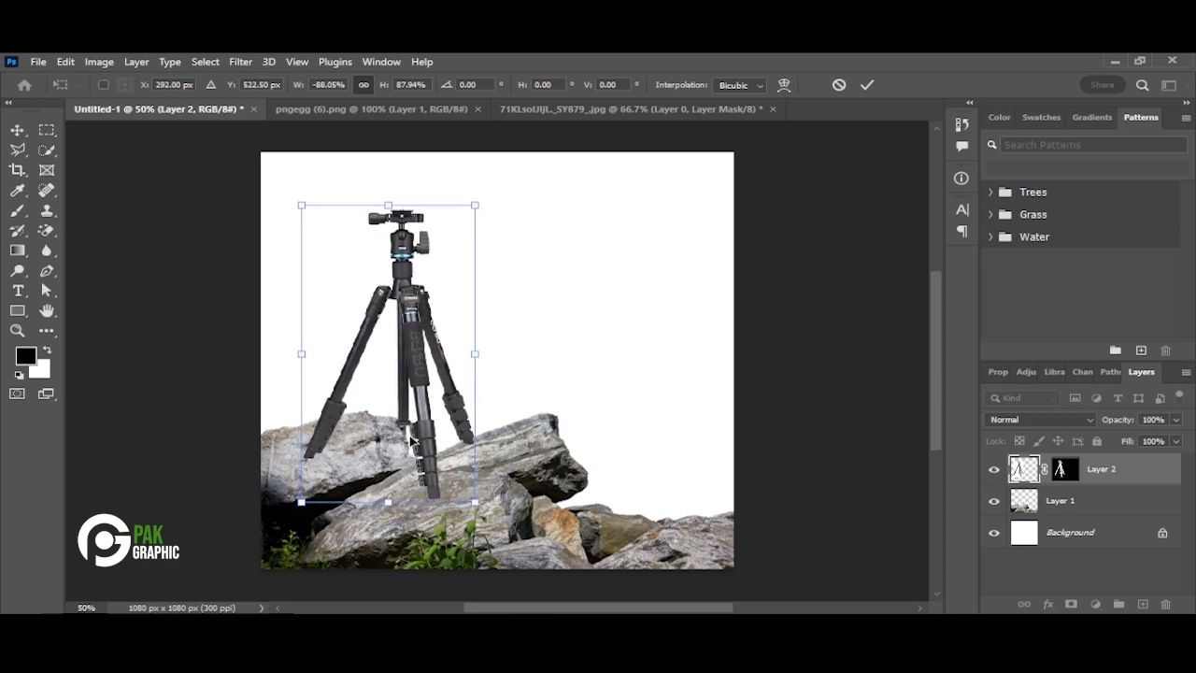
key(Left)
key(Left)
key(Left)
key(Left)
key(Left)
key(Left)
key(Left)
key(Left)
key(Left)
key(Left)
key(Left)
key(Left)
key(Left)
key(Left)
key(Left)
key(Left)
key(Left)
key(Left)
key(Left)
key(Left)
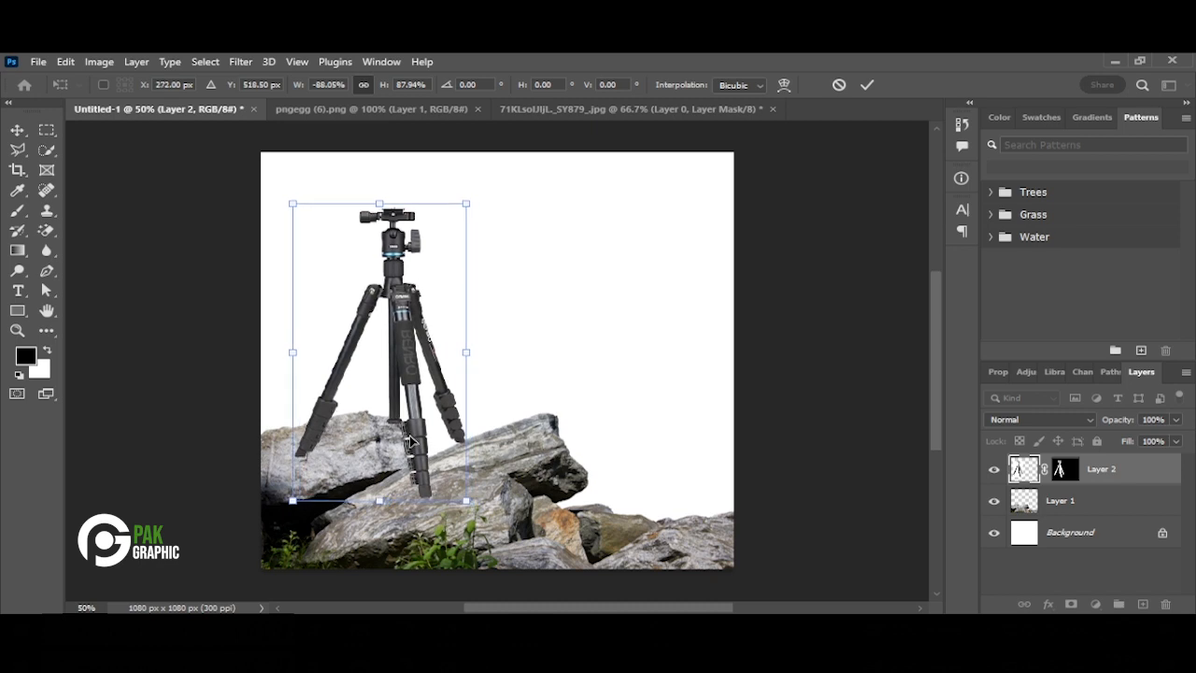
key(Up)
key(Up)
key(Up)
key(Up)
key(Up)
key(Up)
key(Left)
key(Left)
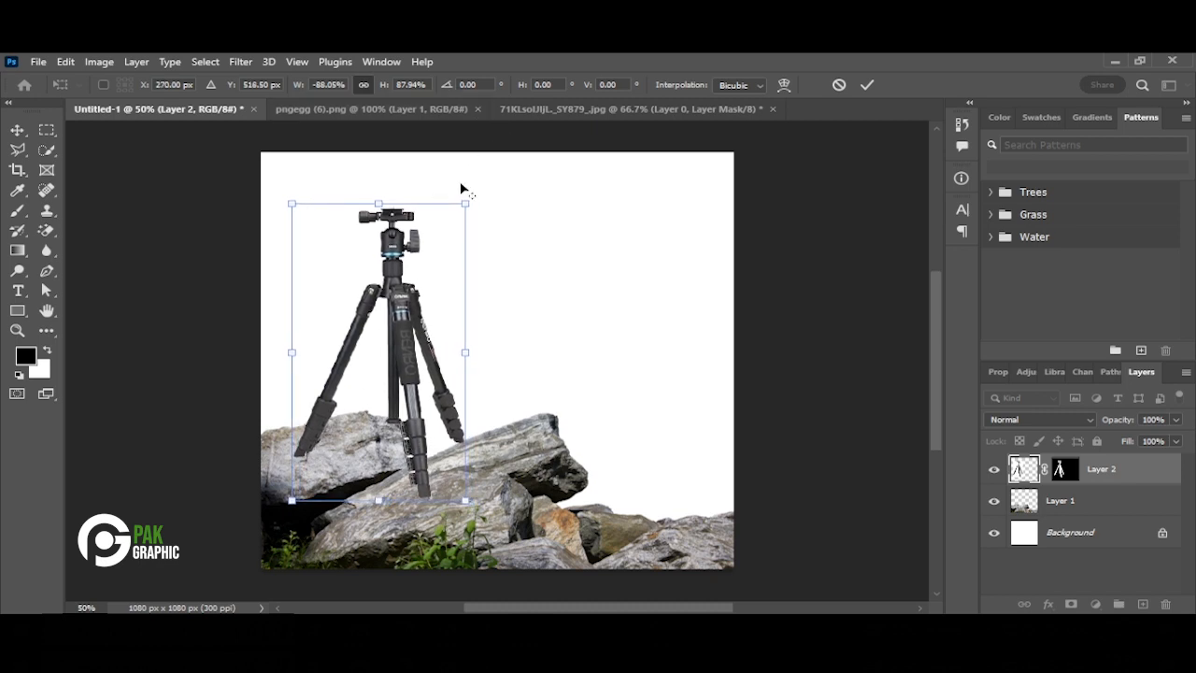
Enlarge the tripod to about 96%, apply the transform and shift it slightly left.
drag(471, 197, 473, 190)
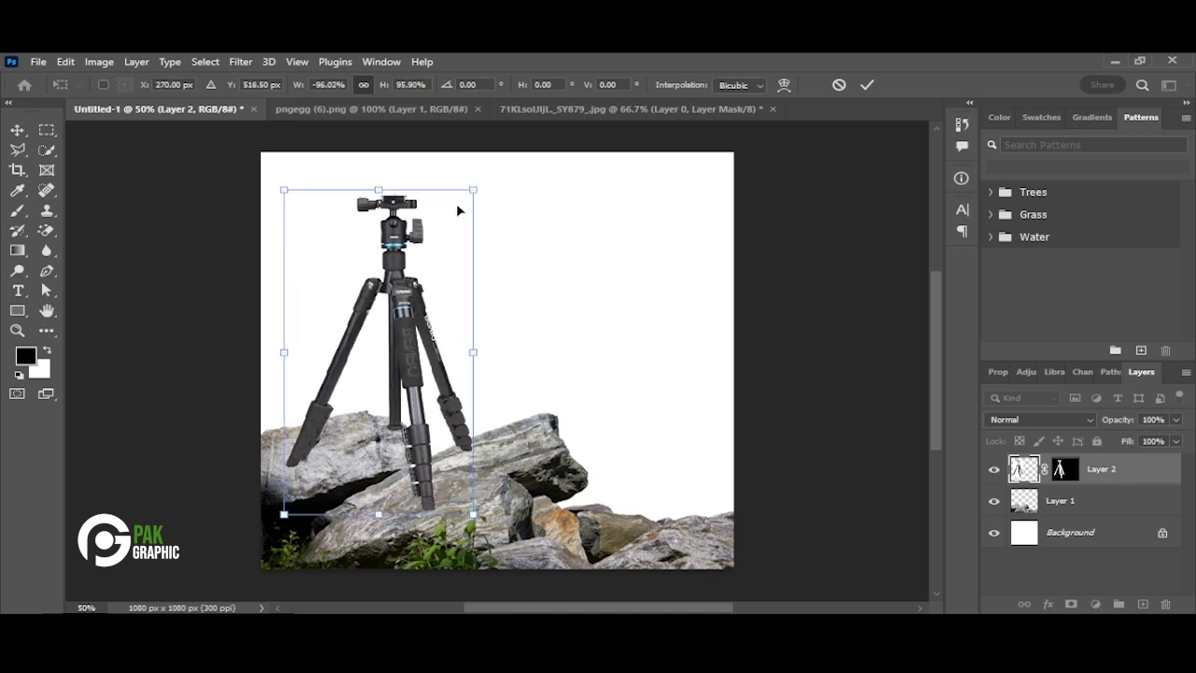
key(Up)
key(Up)
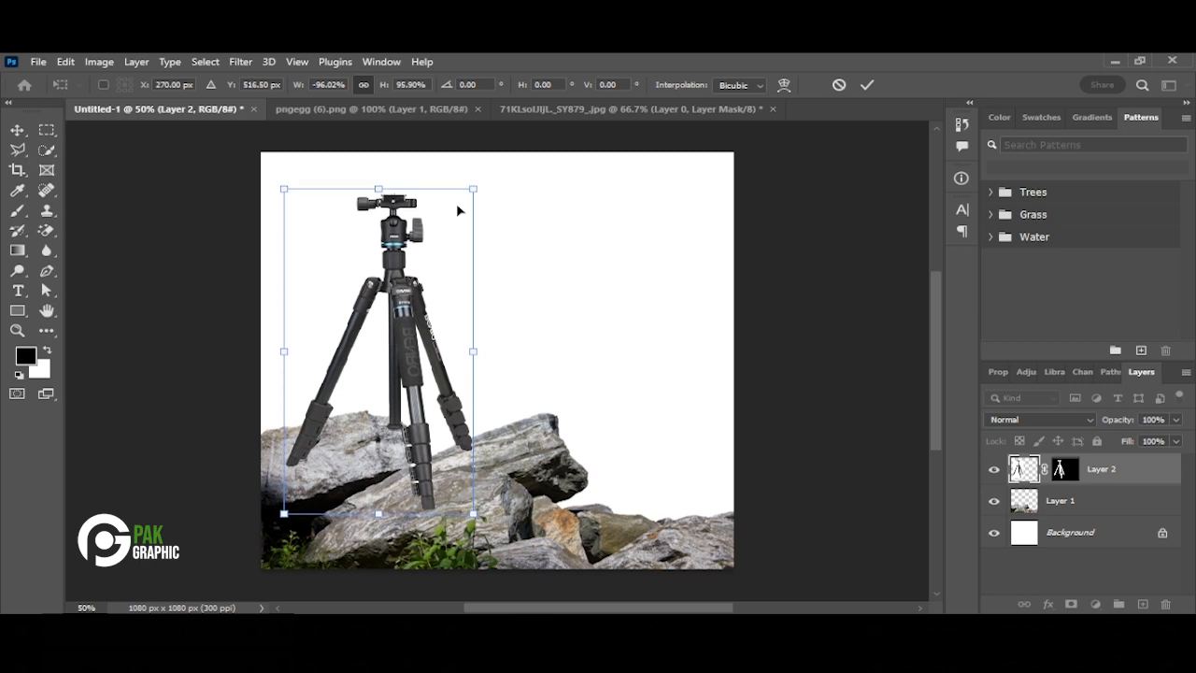
key(Return)
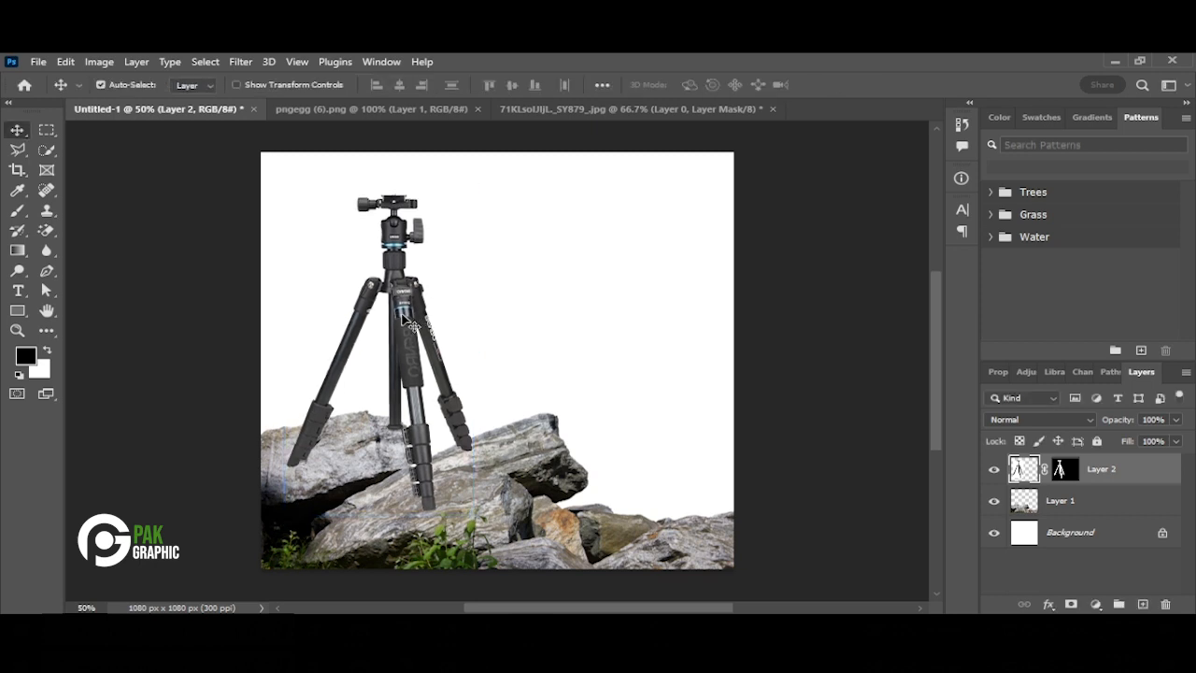
drag(411, 315, 407, 315)
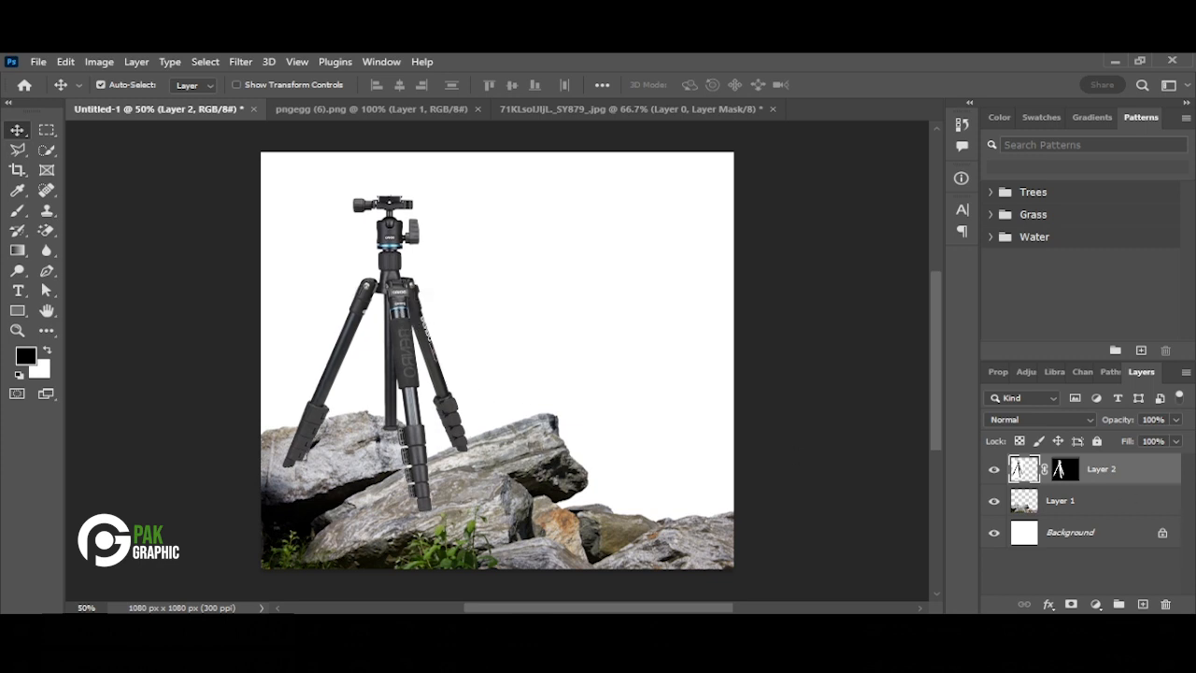
Add a new layer and paint one soft black dab with a 200 px brush on the white area beside the tripod.
click(1142, 606)
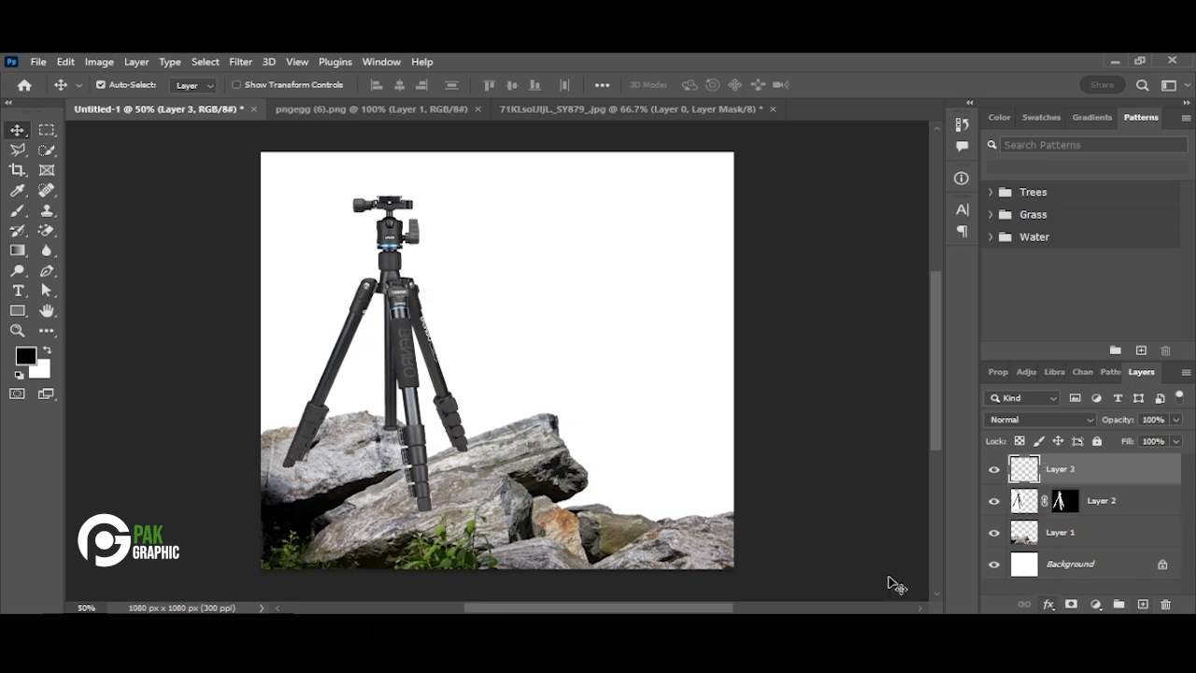
click(19, 213)
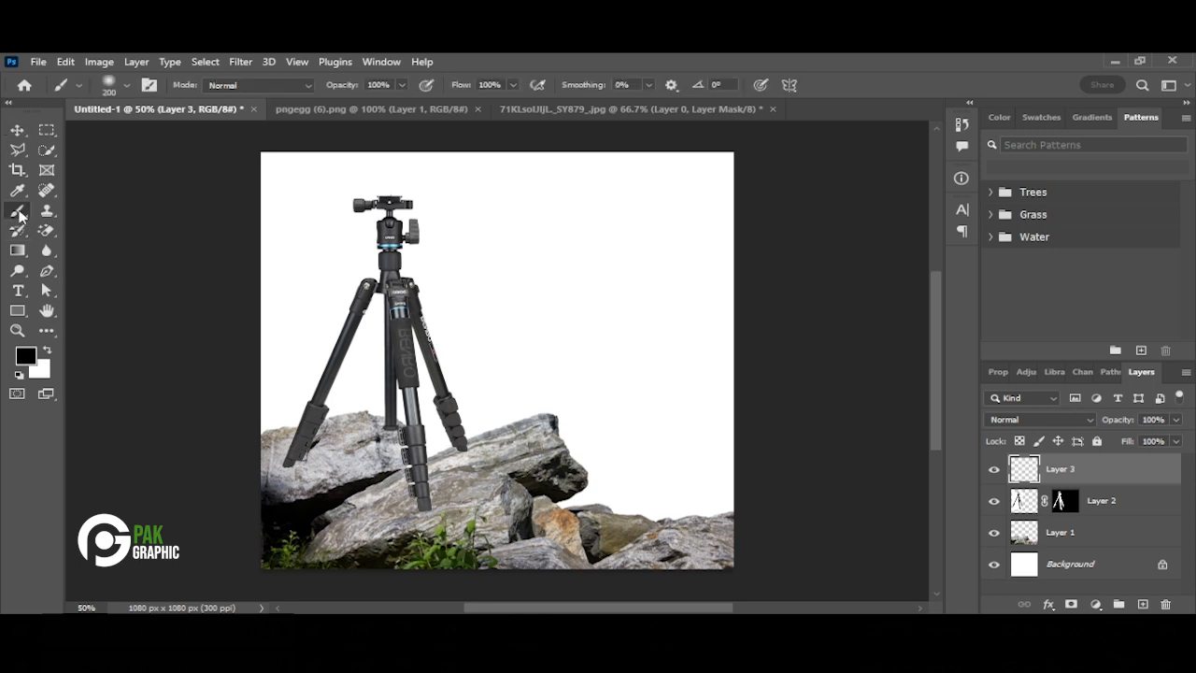
click(522, 293)
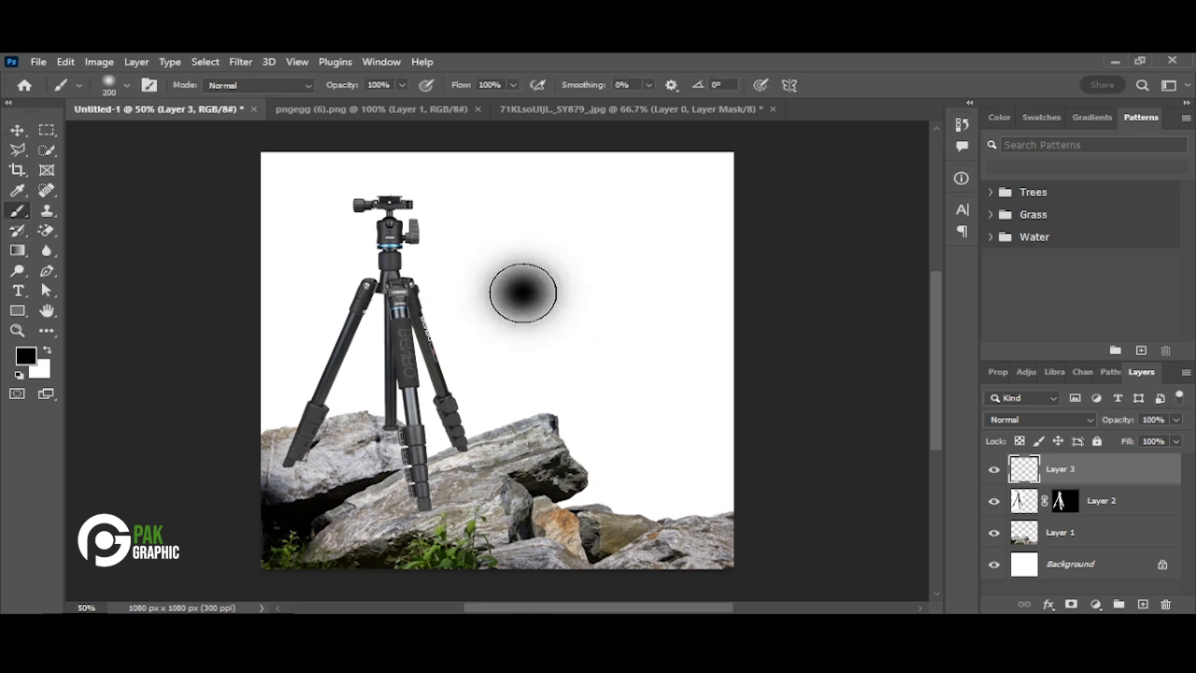
Flatten the black dab into a thin shadow, about 81% of its width and 12% of its height.
click(17, 130)
key(ctrl+t)
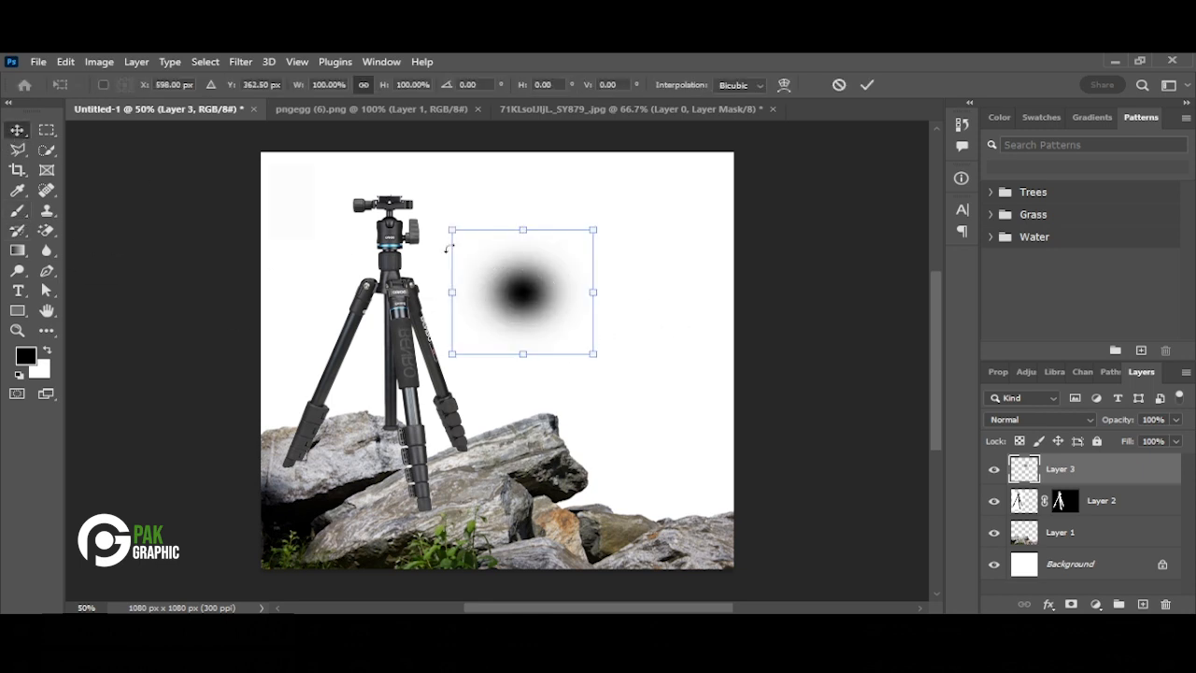
drag(528, 230, 523, 336)
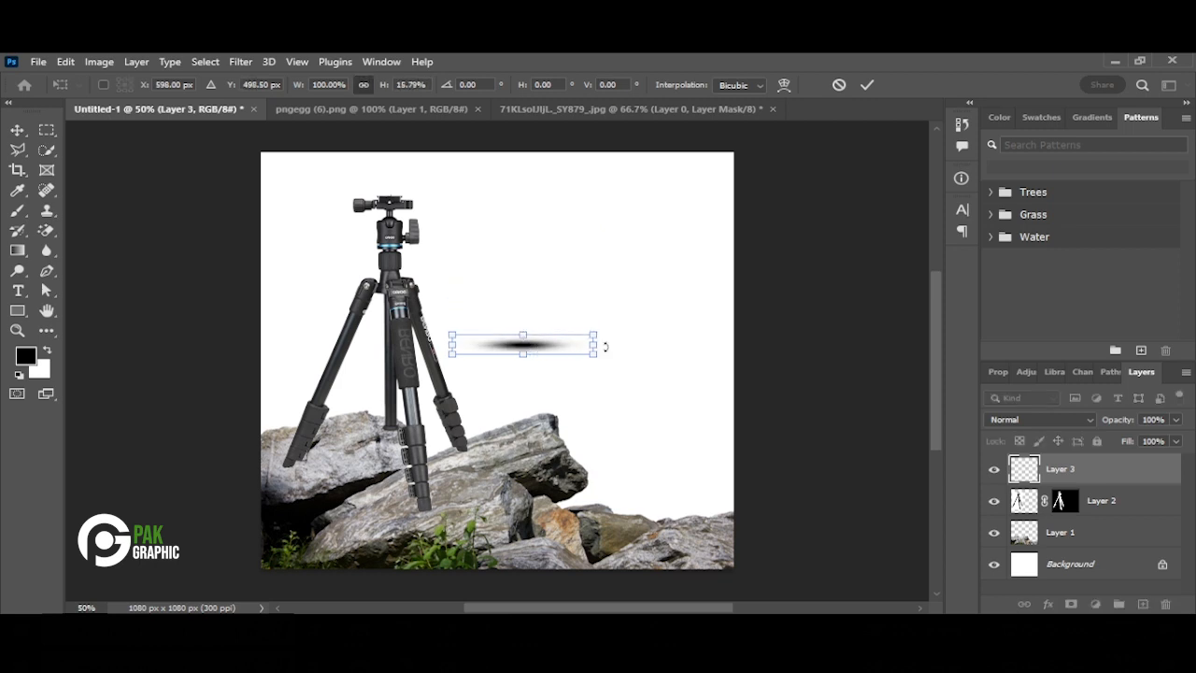
drag(592, 347, 509, 341)
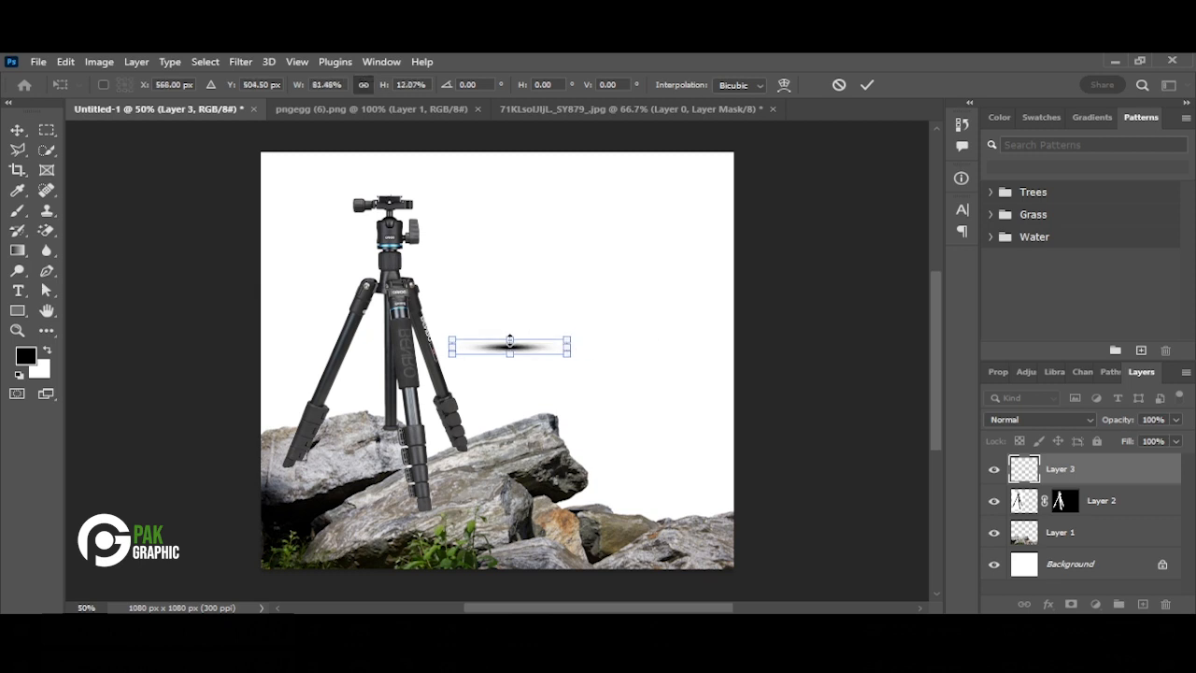
Move the thin shadow beneath the foot of the tripod's front middle leg.
scroll(447, 467, up, 2)
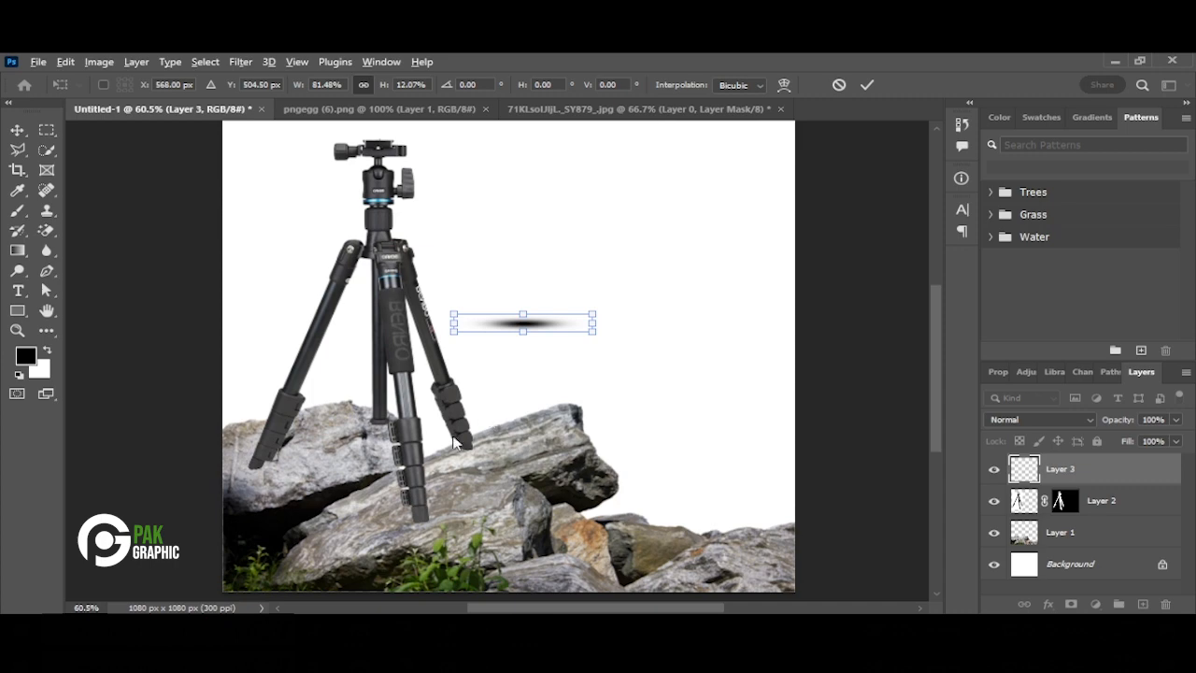
scroll(391, 473, up, 1)
drag(555, 315, 433, 455)
scroll(437, 533, up, 4)
key(alt+space)
key(Escape)
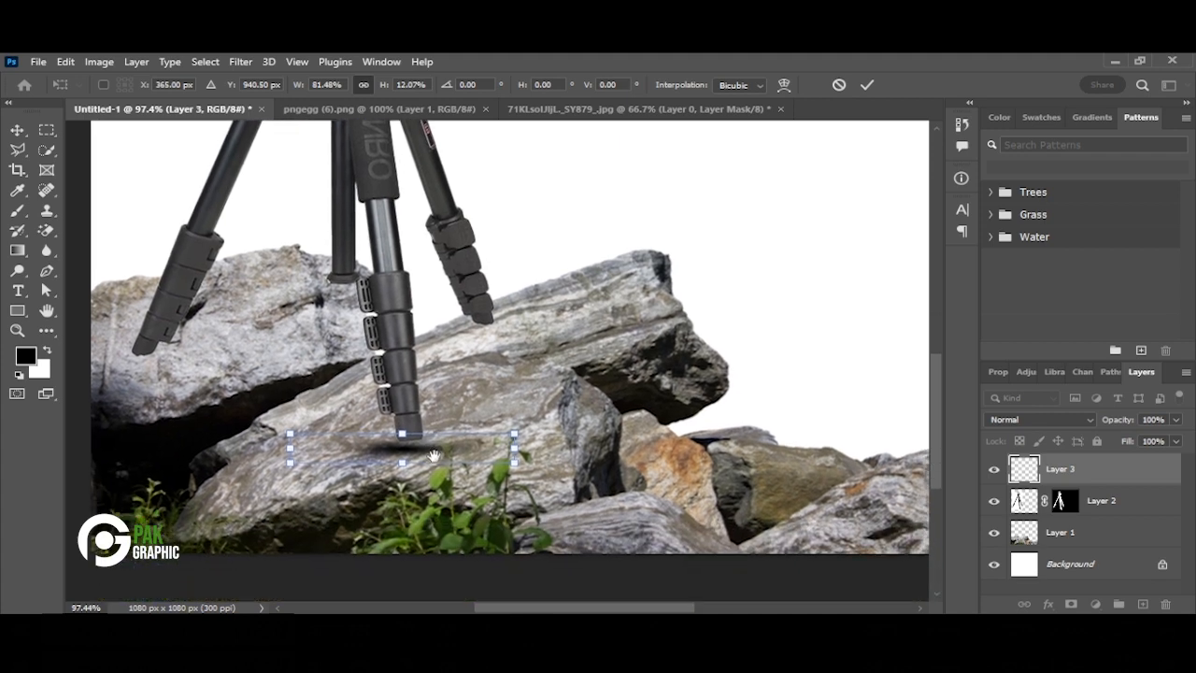
Narrow the shadow to about 50% width, rotate it about -7° to follow the rock under the foot, and apply the transform.
drag(514, 449, 431, 449)
drag(356, 432, 423, 449)
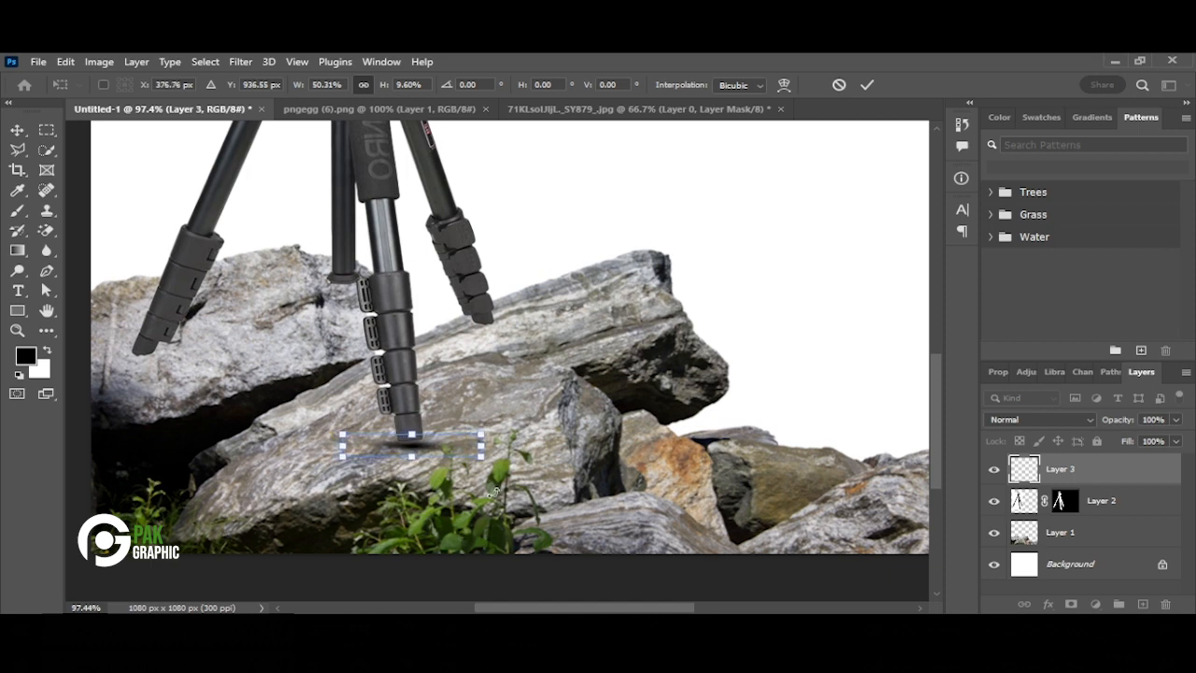
drag(495, 472, 502, 464)
key(Up)
key(Up)
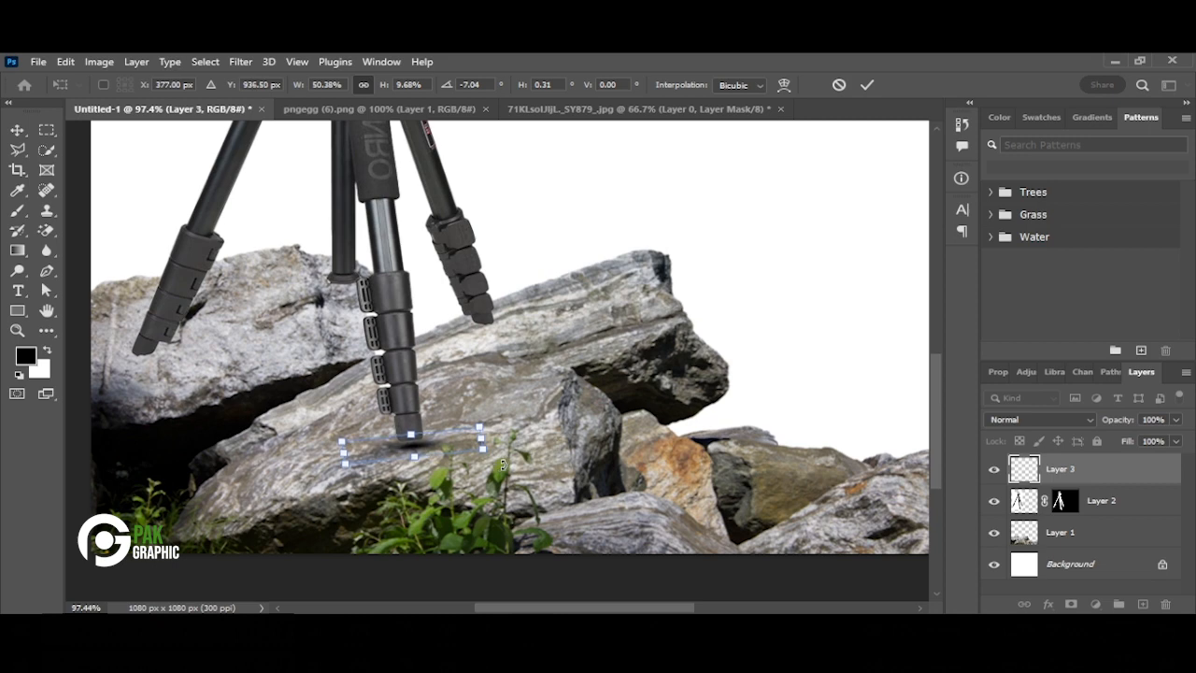
click(17, 129)
click(481, 353)
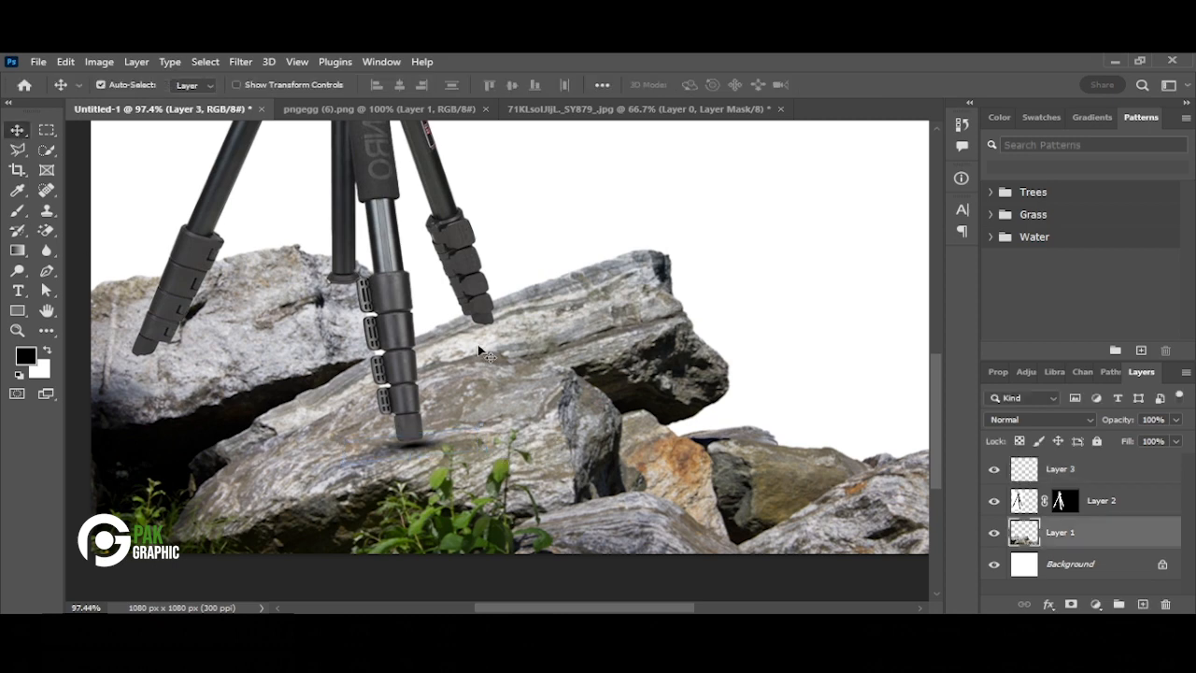
Duplicate the front leg's shadow beneath the left leg's foot, then rotate the copy about 7° to follow the rock.
click(405, 453)
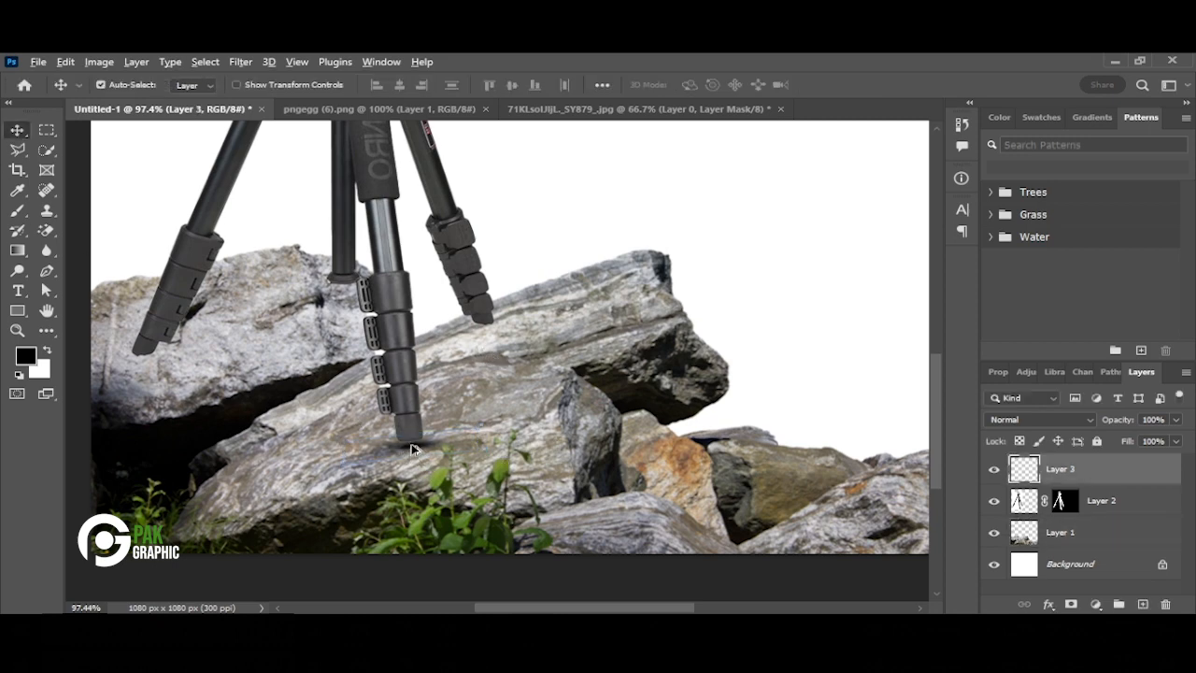
alt+drag(411, 449, 192, 410)
scroll(153, 382, up, 1)
key(ctrl+t)
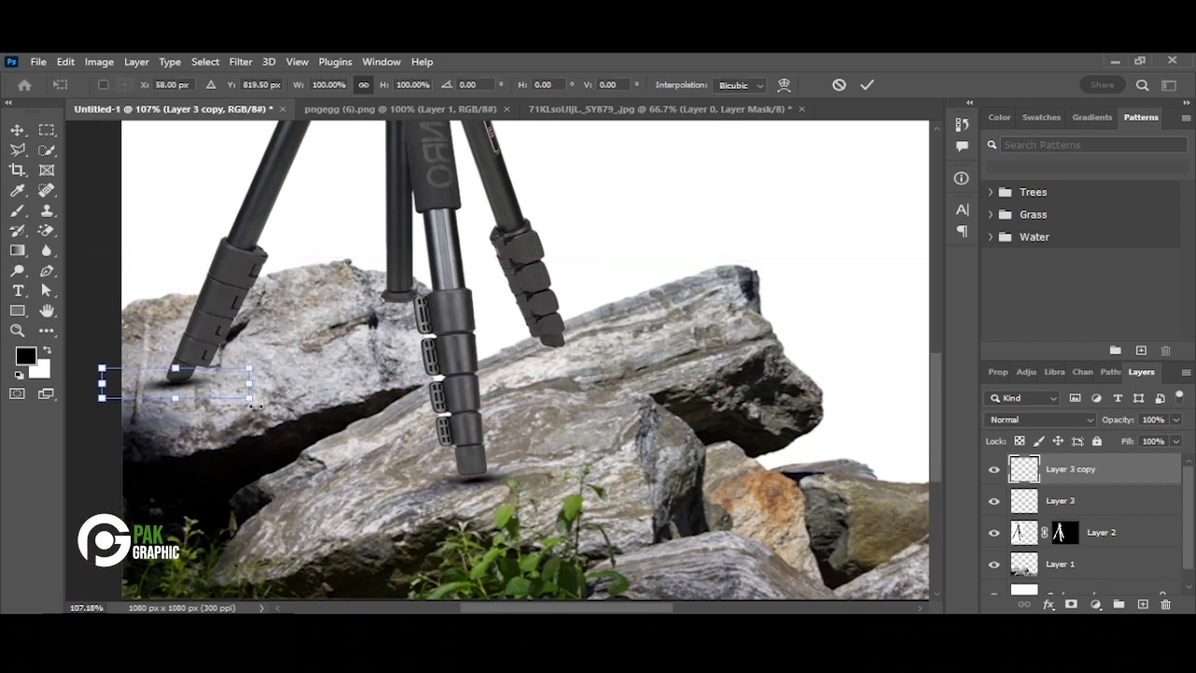
drag(254, 405, 253, 422)
drag(188, 388, 192, 390)
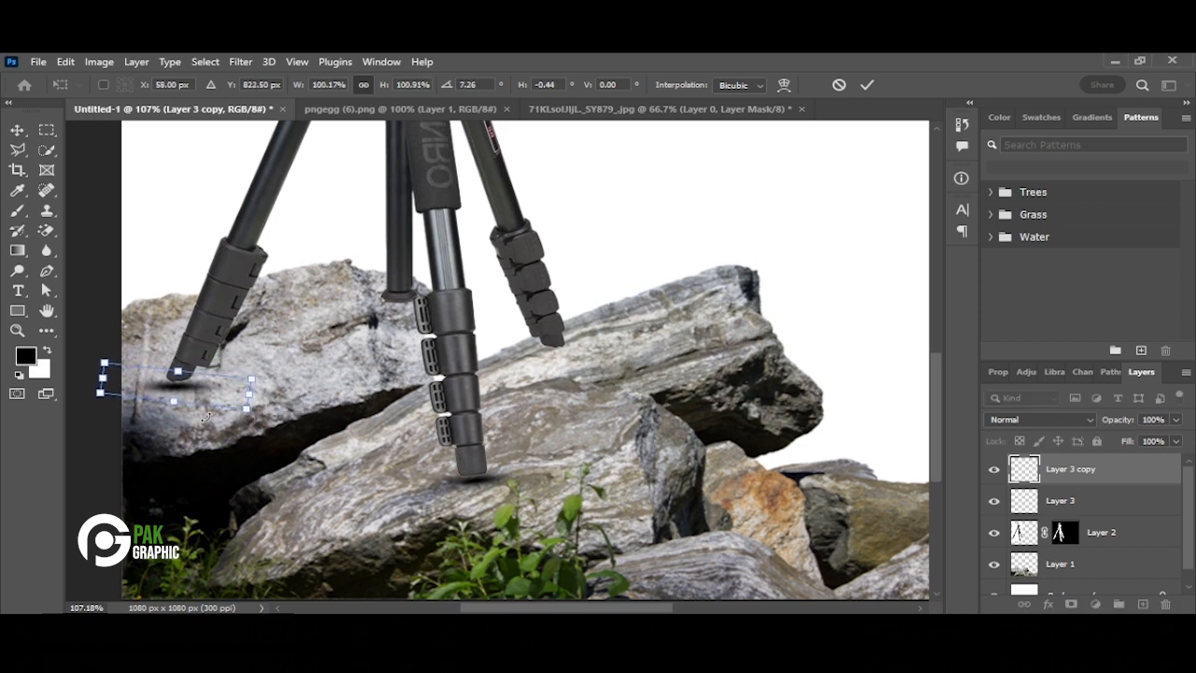
key(Return)
click(308, 365)
Narrow the left foot's shadow to about 79% width and nudge it up against the foot.
click(169, 392)
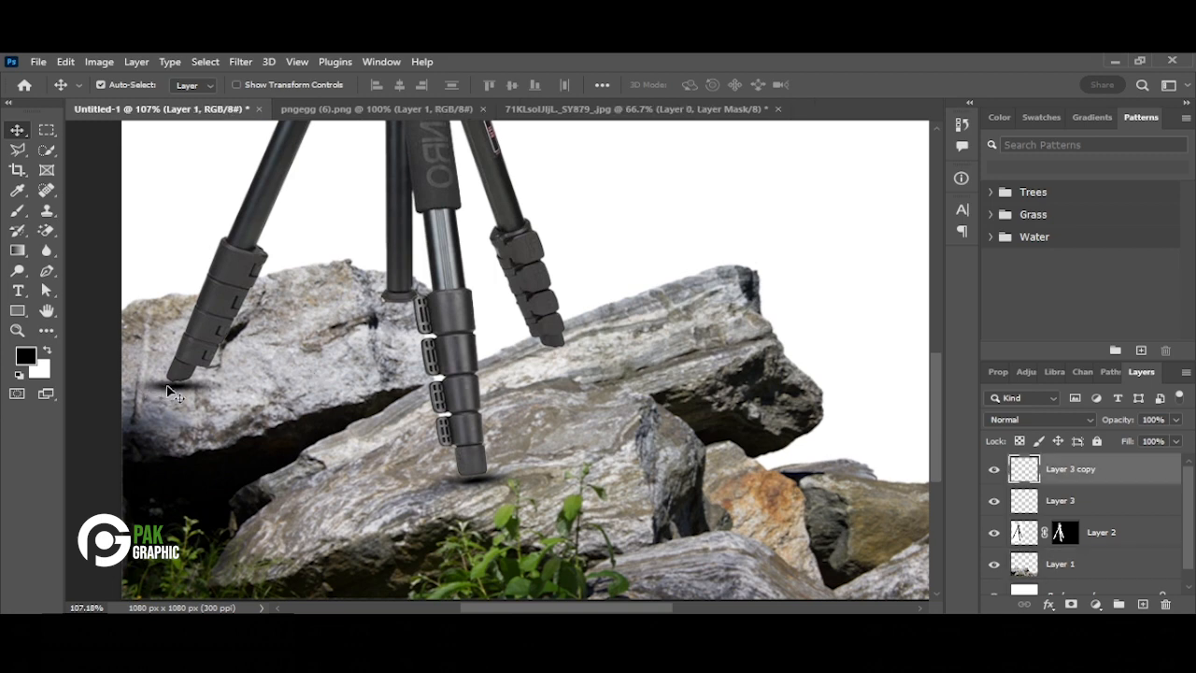
key(ctrl+t)
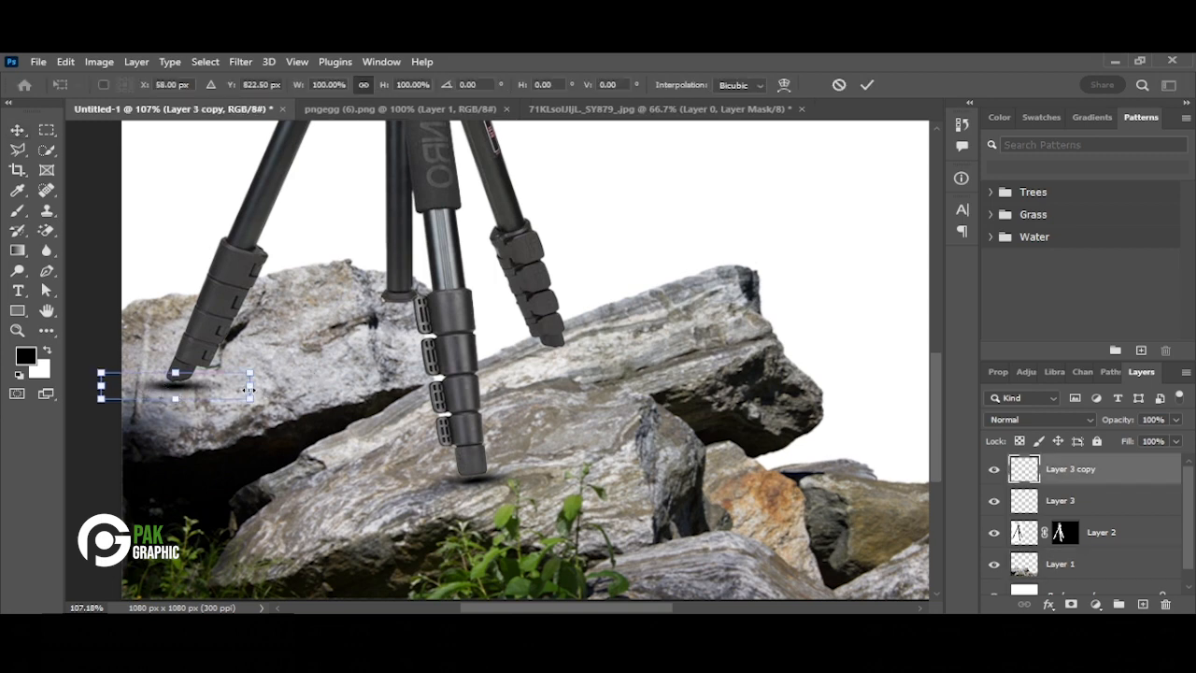
drag(248, 389, 181, 389)
key(Up)
key(Up)
key(Up)
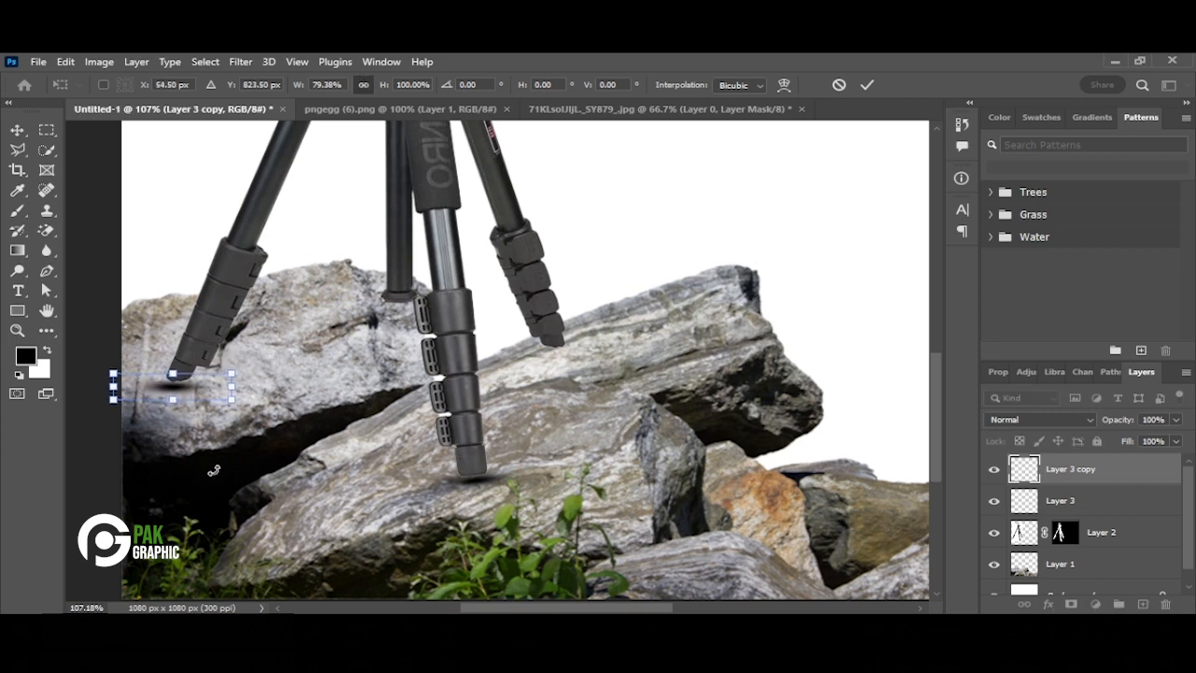
click(16, 130)
click(243, 440)
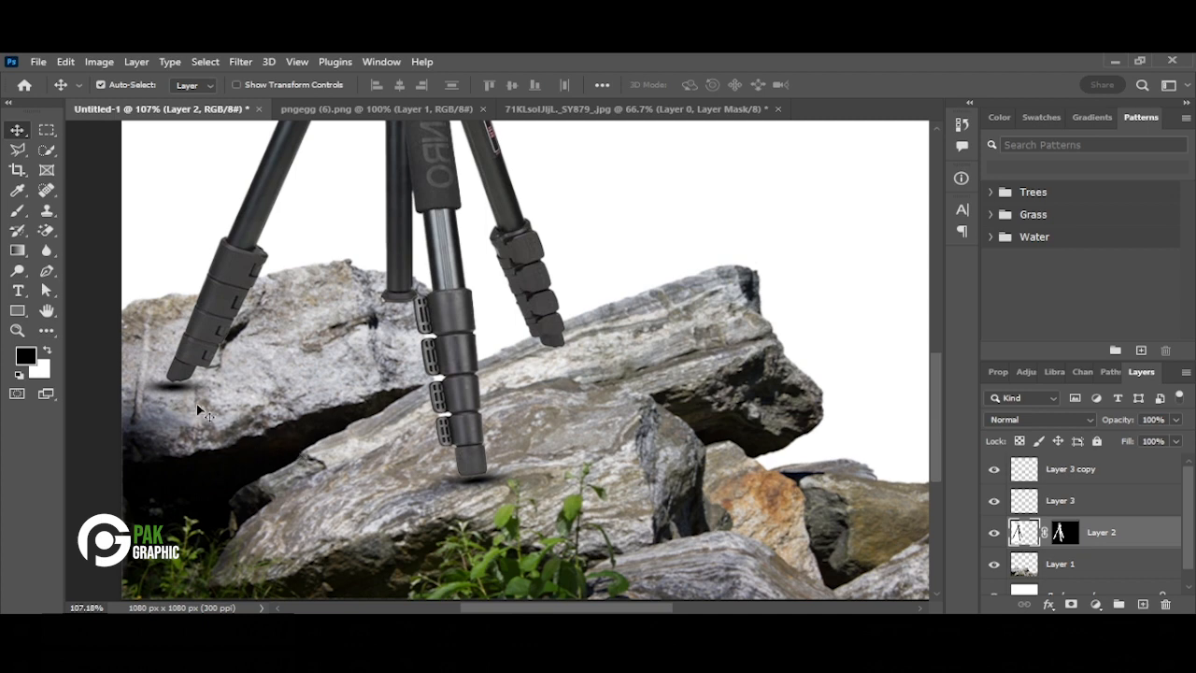
Duplicate the left foot's shadow beneath the right leg's foot and nudge the copy left and up against it.
drag(177, 399, 568, 364)
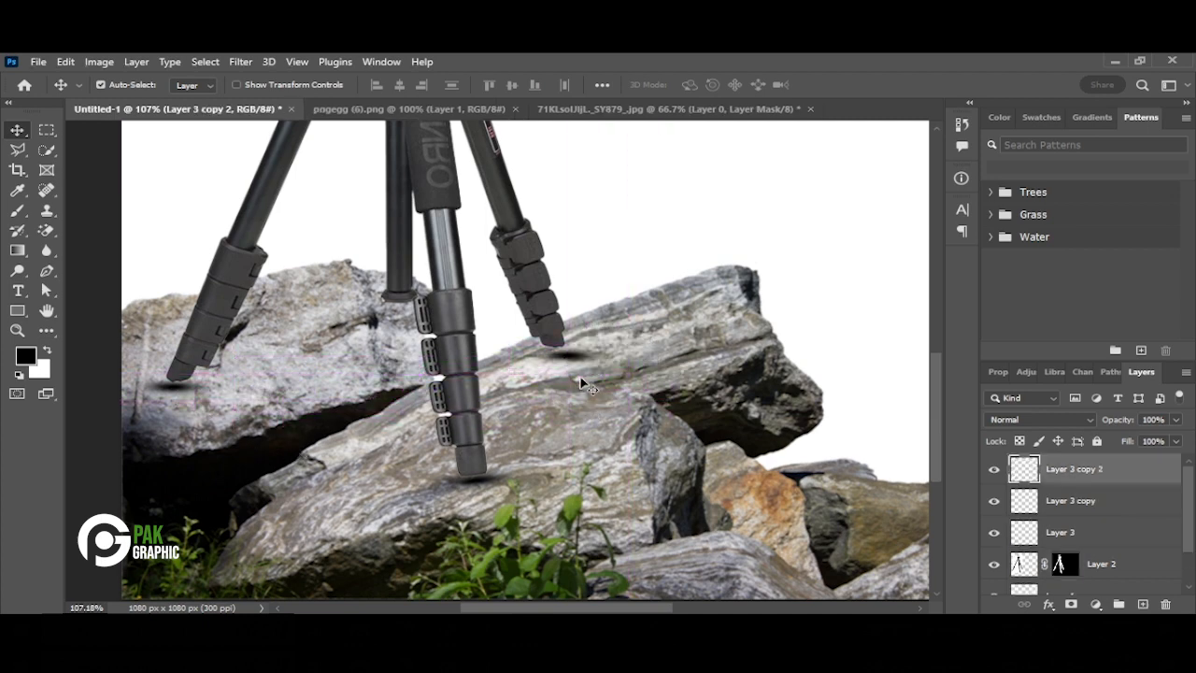
key(Left)
key(Left)
key(Left)
key(Up)
key(Up)
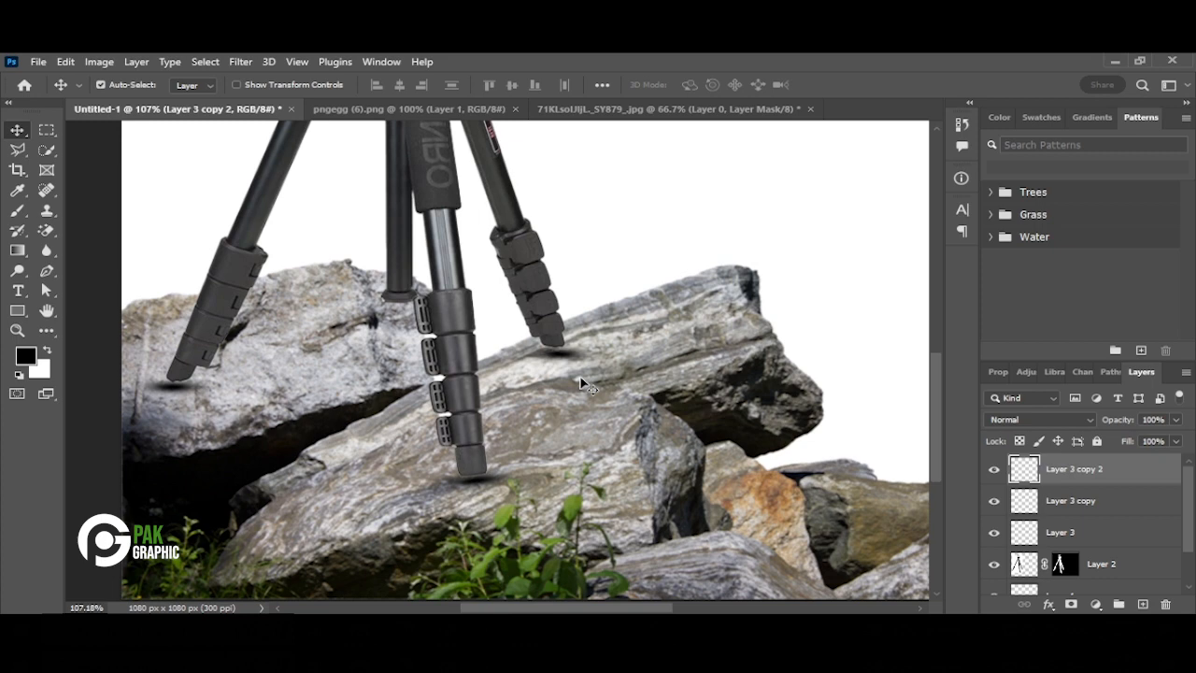
Rotate the right foot's shadow about -2.7° to match the rock's slope and nudge it closer to the foot.
key(ctrl+t)
drag(627, 386, 633, 376)
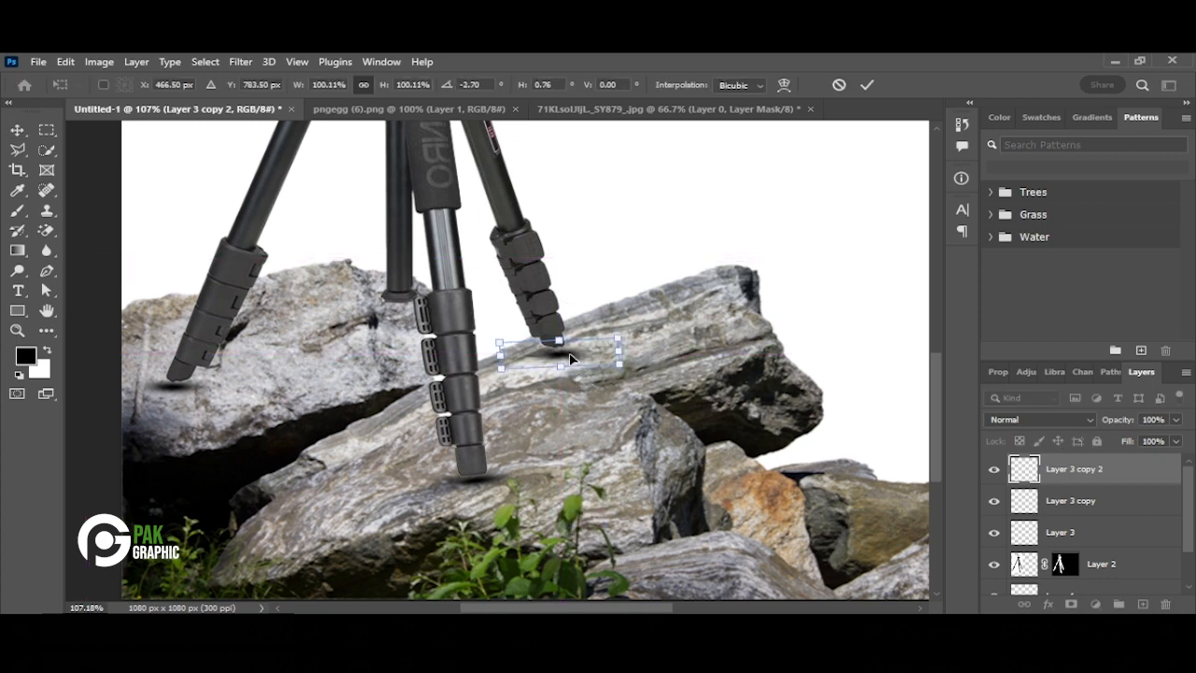
key(Left)
key(Up)
click(17, 130)
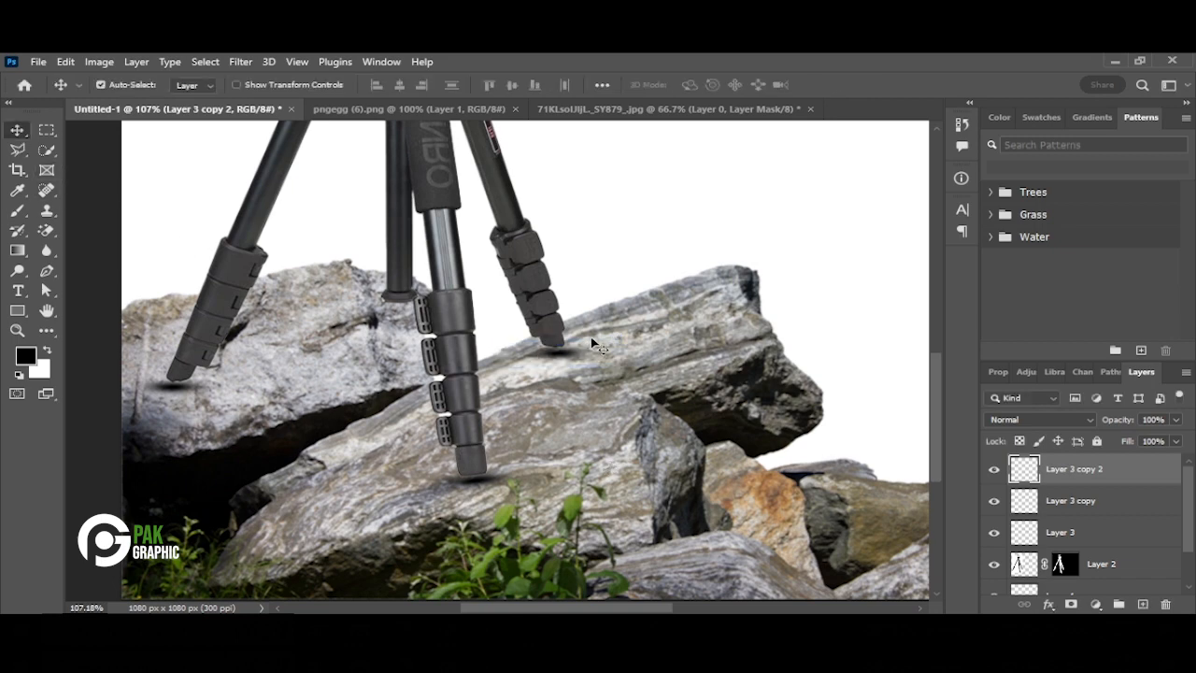
Duplicate the right foot's shadow beneath the tripod's centre column and widen the copy to about 113%.
drag(575, 360, 400, 312)
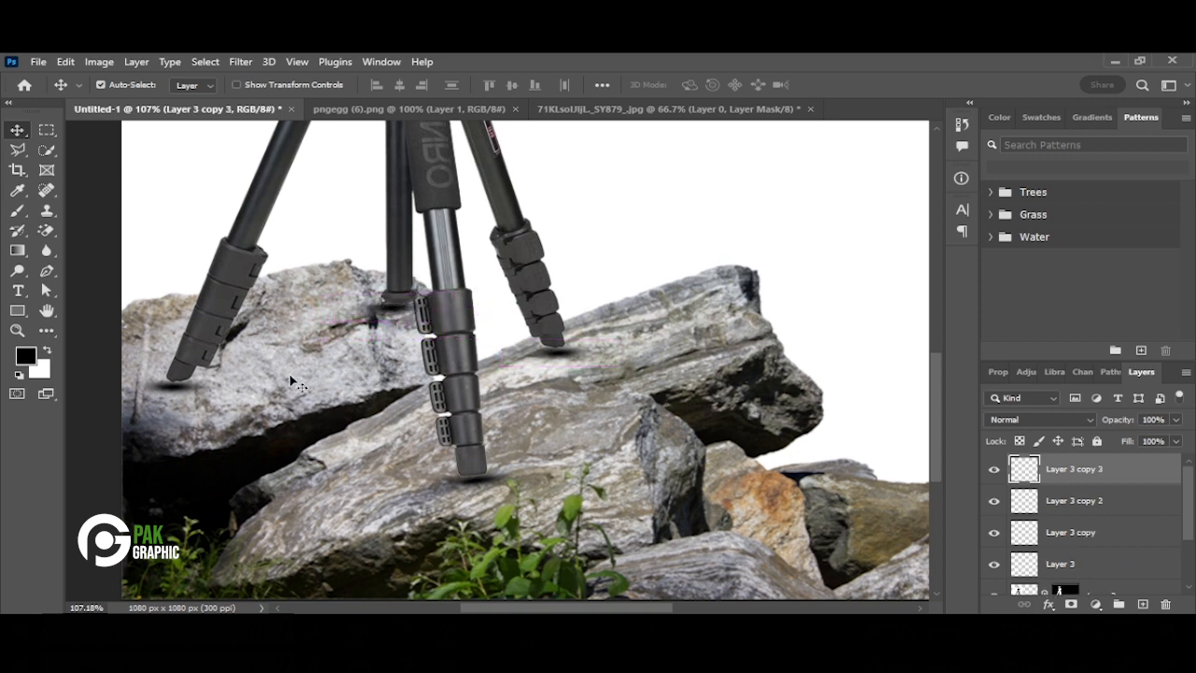
key(ctrl+t)
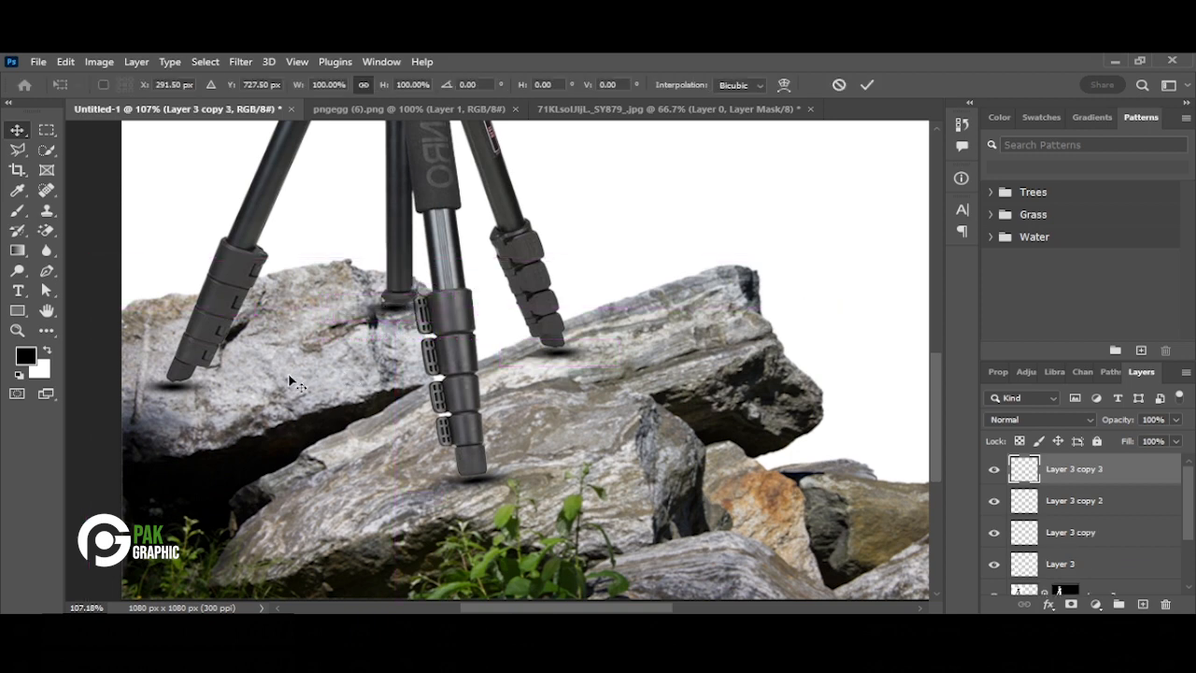
drag(334, 306, 323, 308)
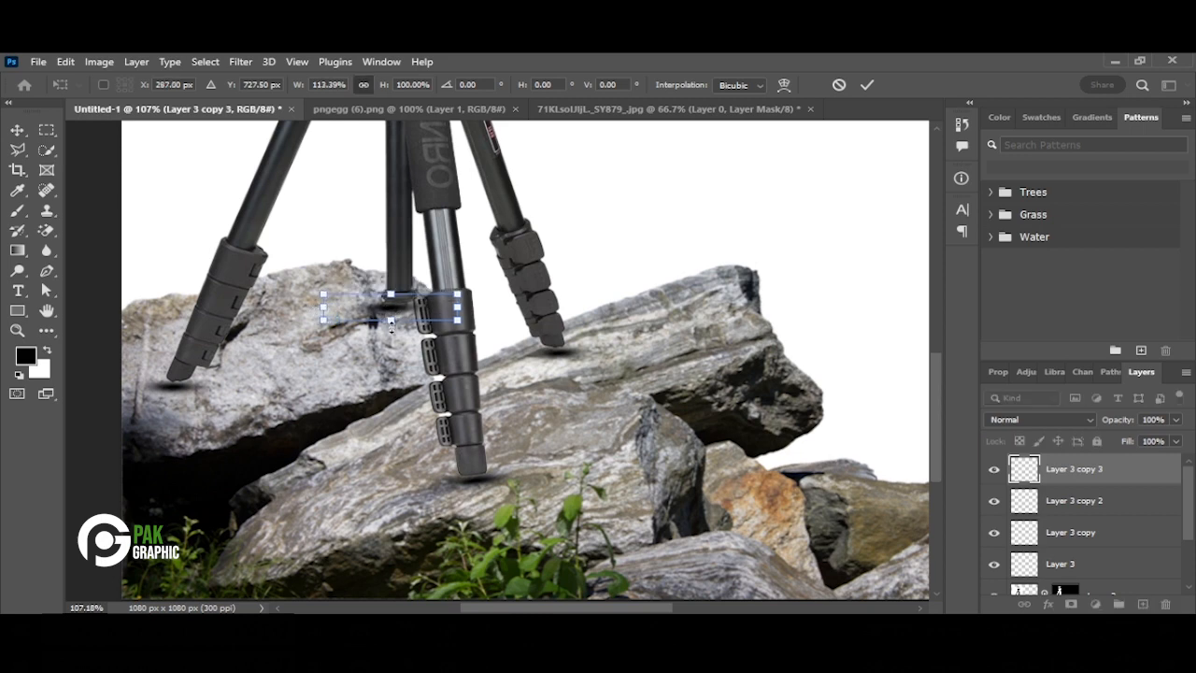
key(Down)
key(Down)
key(Up)
key(Up)
key(Return)
click(483, 491)
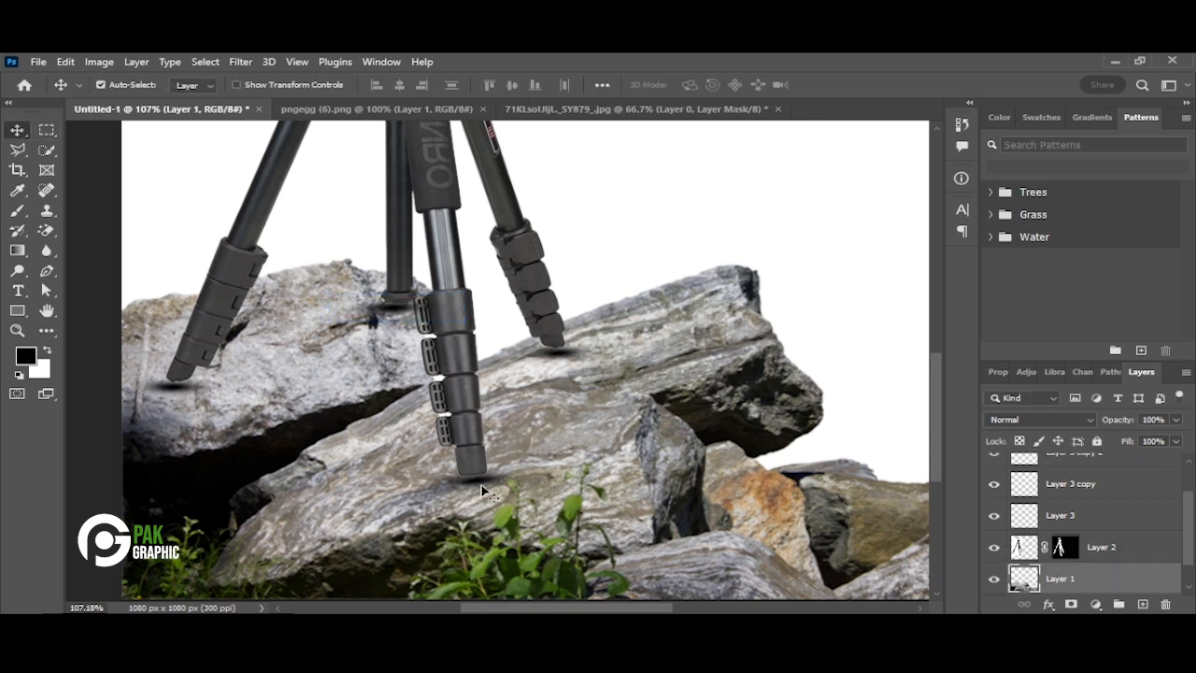
Select all four shadow layers, from Layer 3 to Layer 3 copy 3, and merge them into one layer.
click(991, 516)
click(992, 516)
click(1074, 514)
scroll(1074, 515, up, 2)
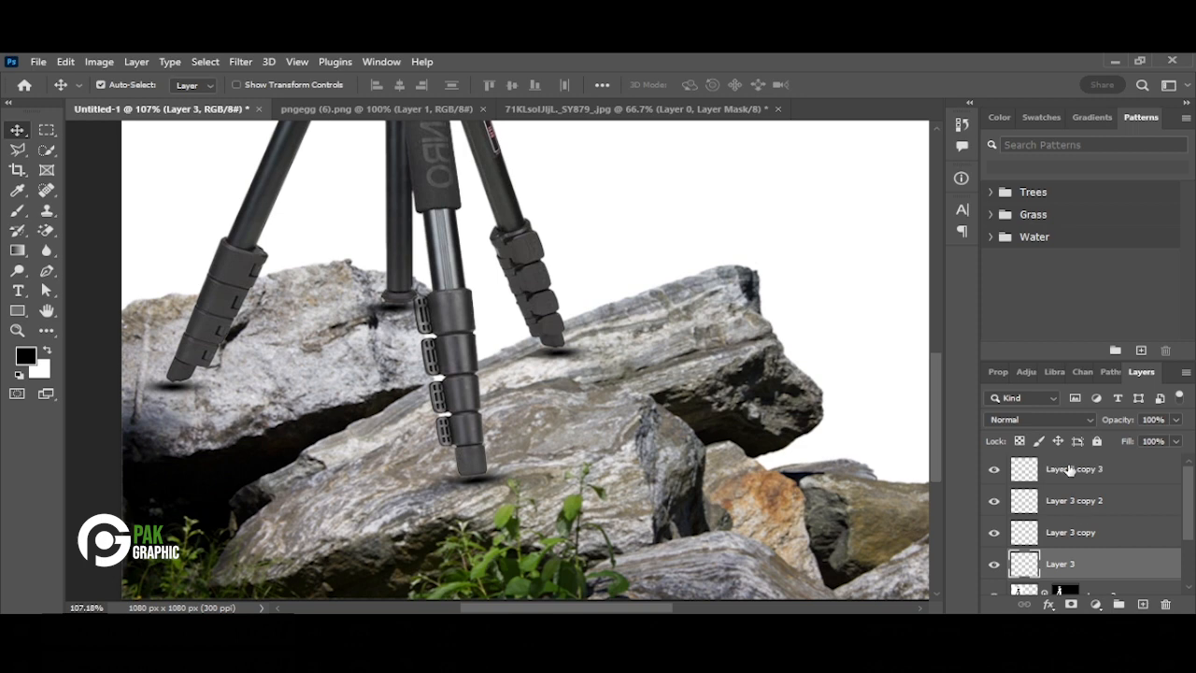
click(992, 470)
click(992, 470)
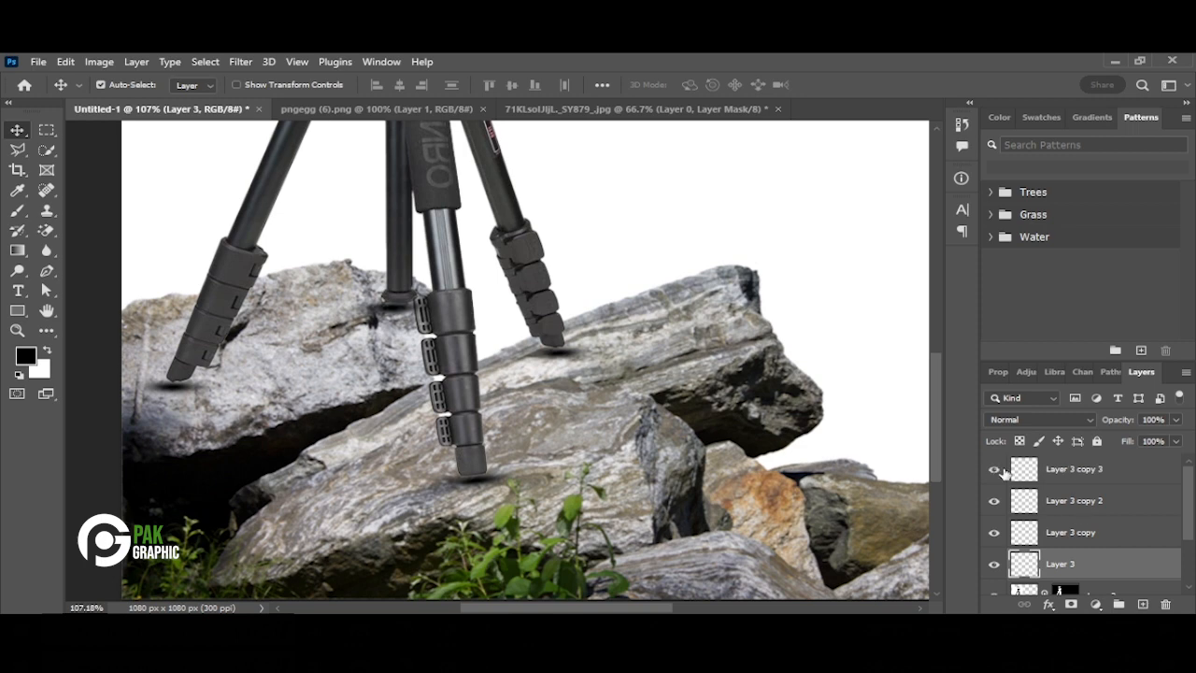
shift+click(1058, 469)
click(238, 62)
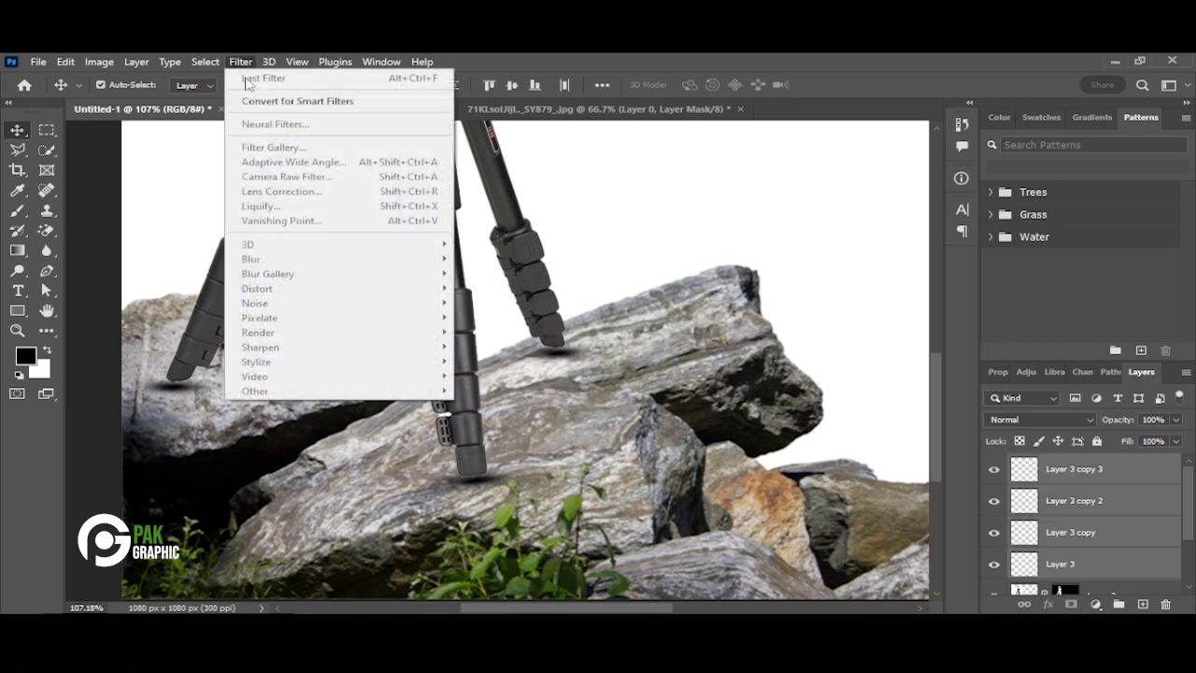
click(1109, 484)
click(1096, 480)
shift+click(1090, 562)
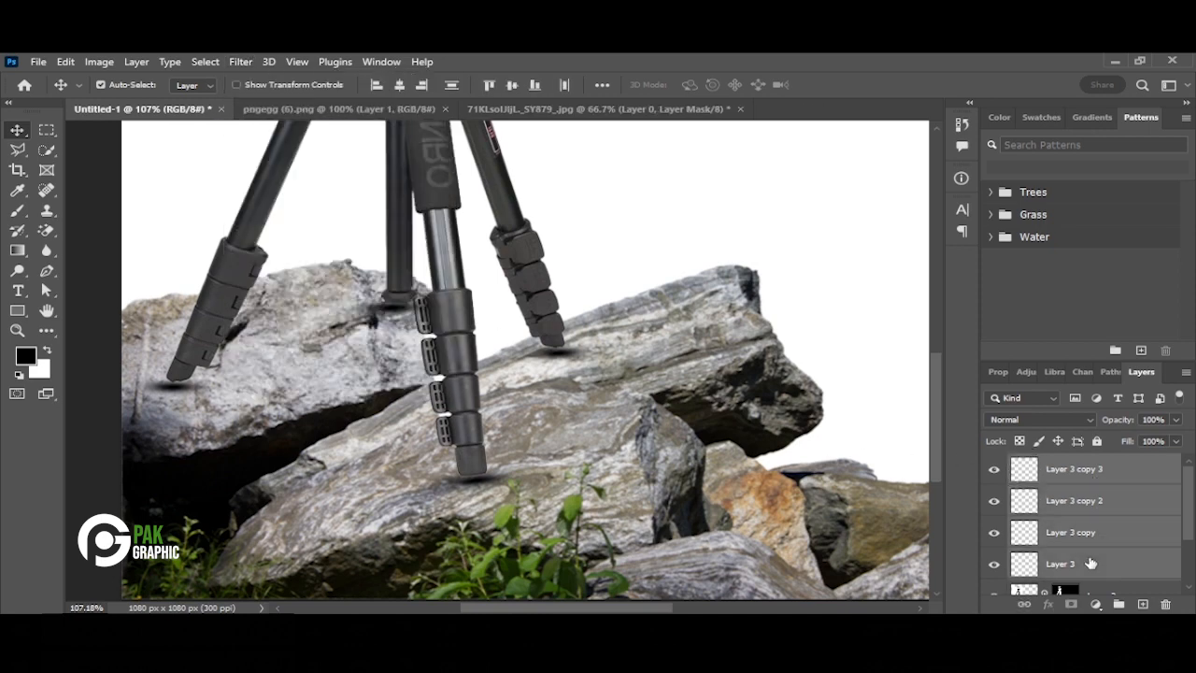
key(ctrl+e)
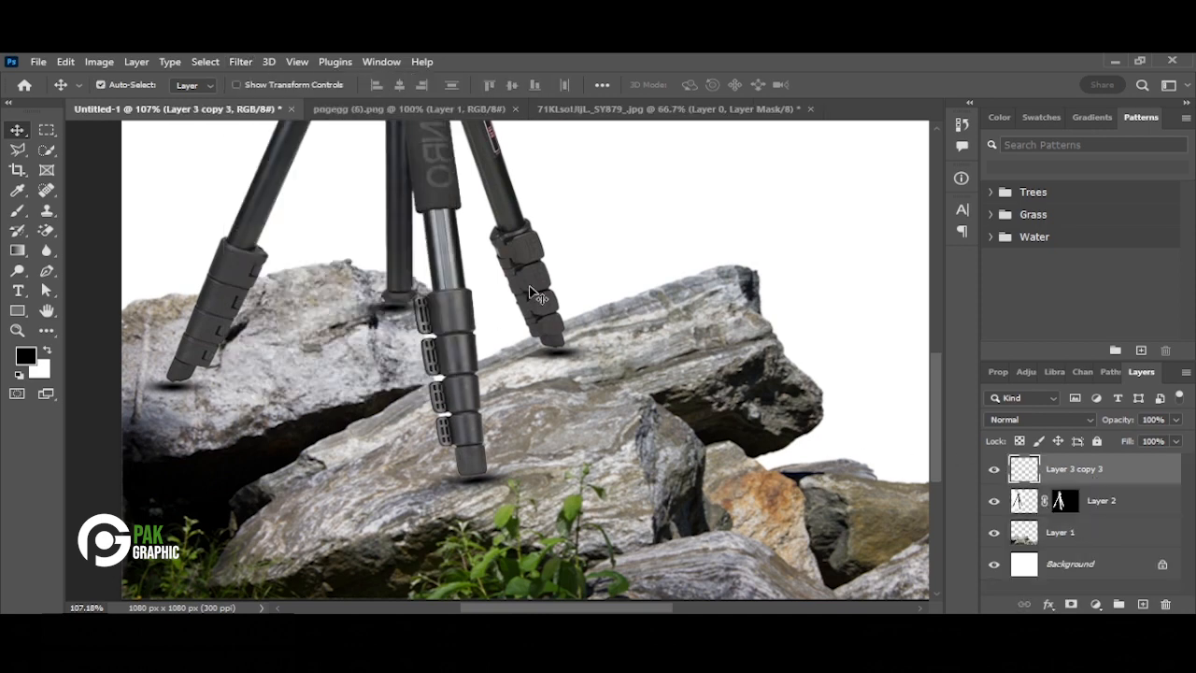
Soften the merged shadows with a Gaussian Blur of 2.5 pixels radius.
click(240, 61)
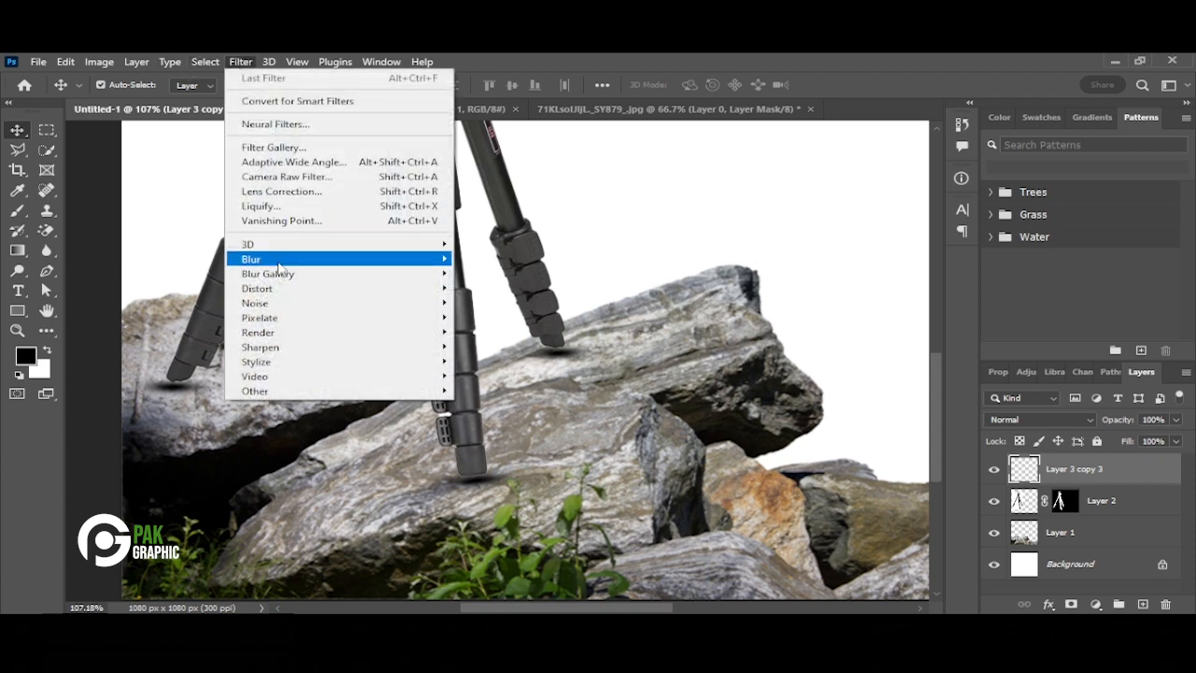
mouse_move(280, 262)
click(538, 318)
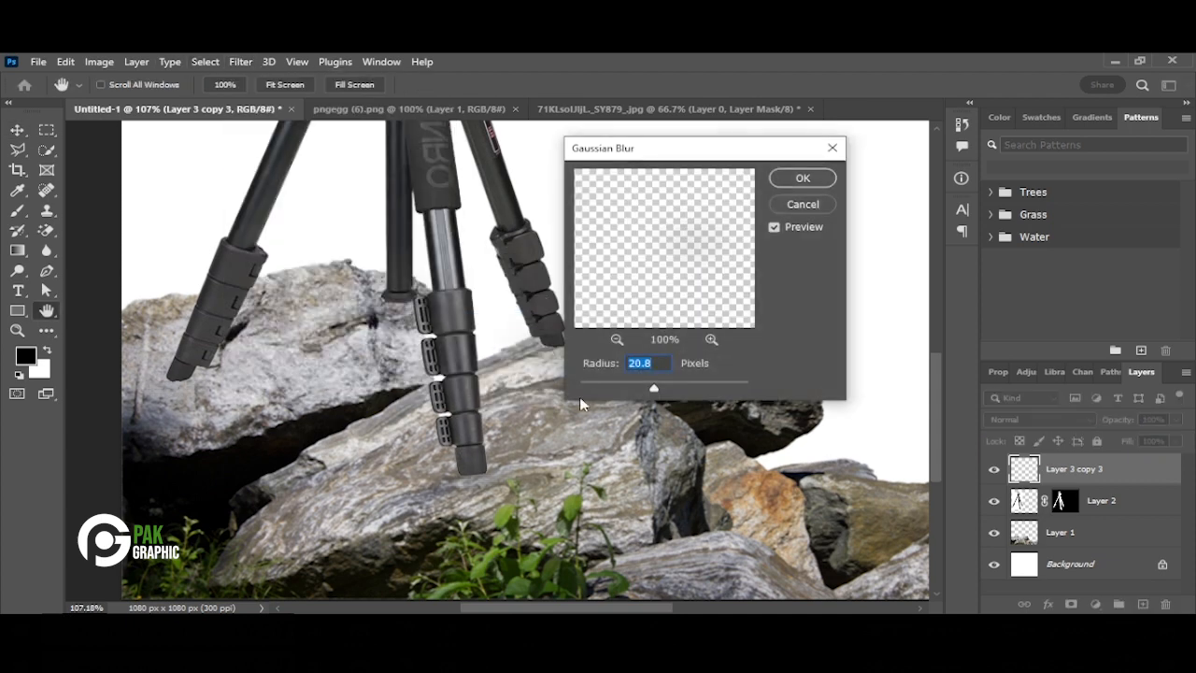
drag(629, 388, 603, 392)
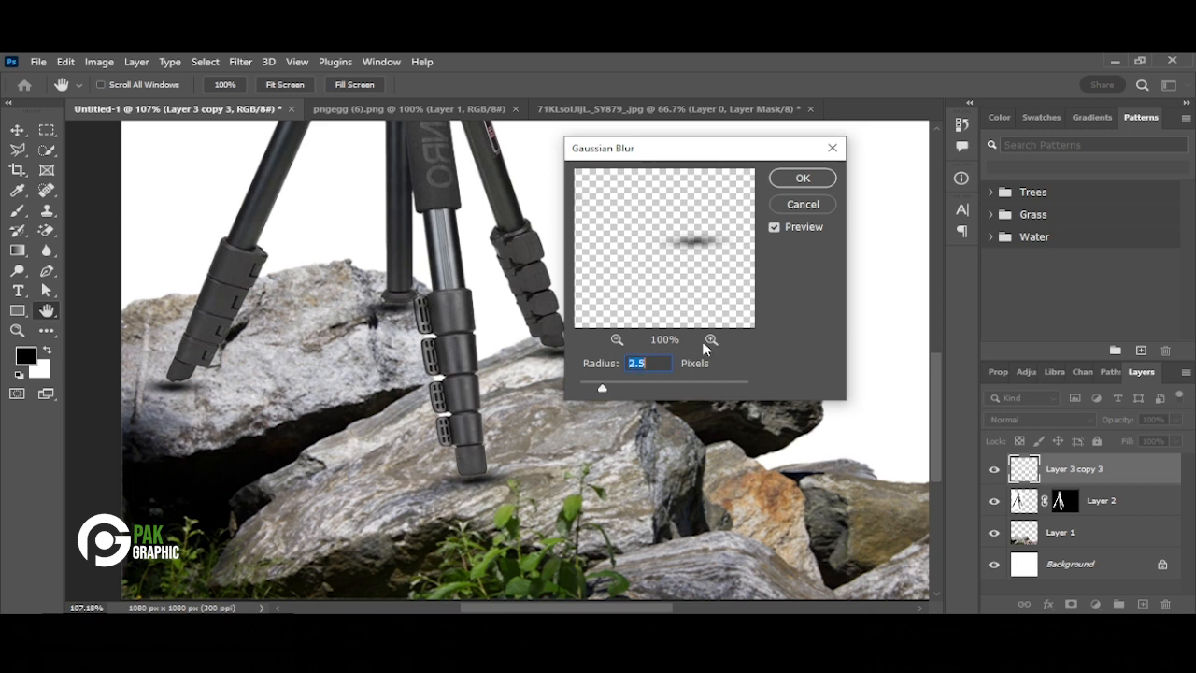
click(806, 178)
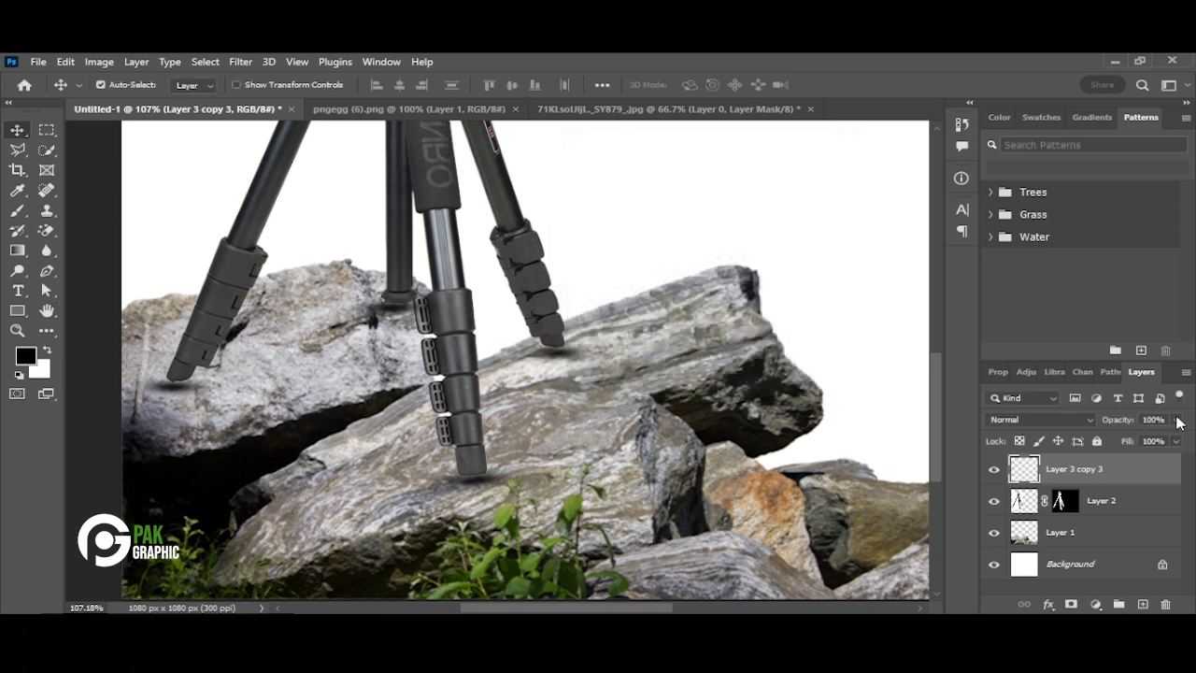
Lower the opacity of the merged shadow layer to about 90%.
click(1175, 419)
drag(1173, 440, 1158, 440)
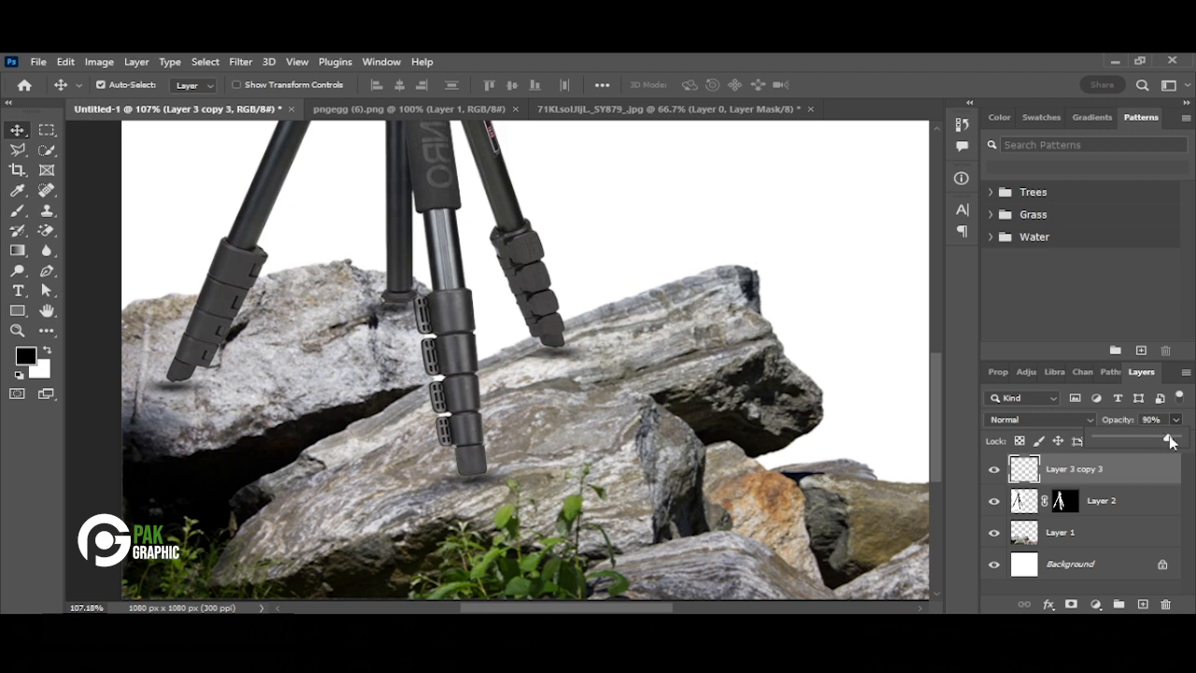
click(854, 418)
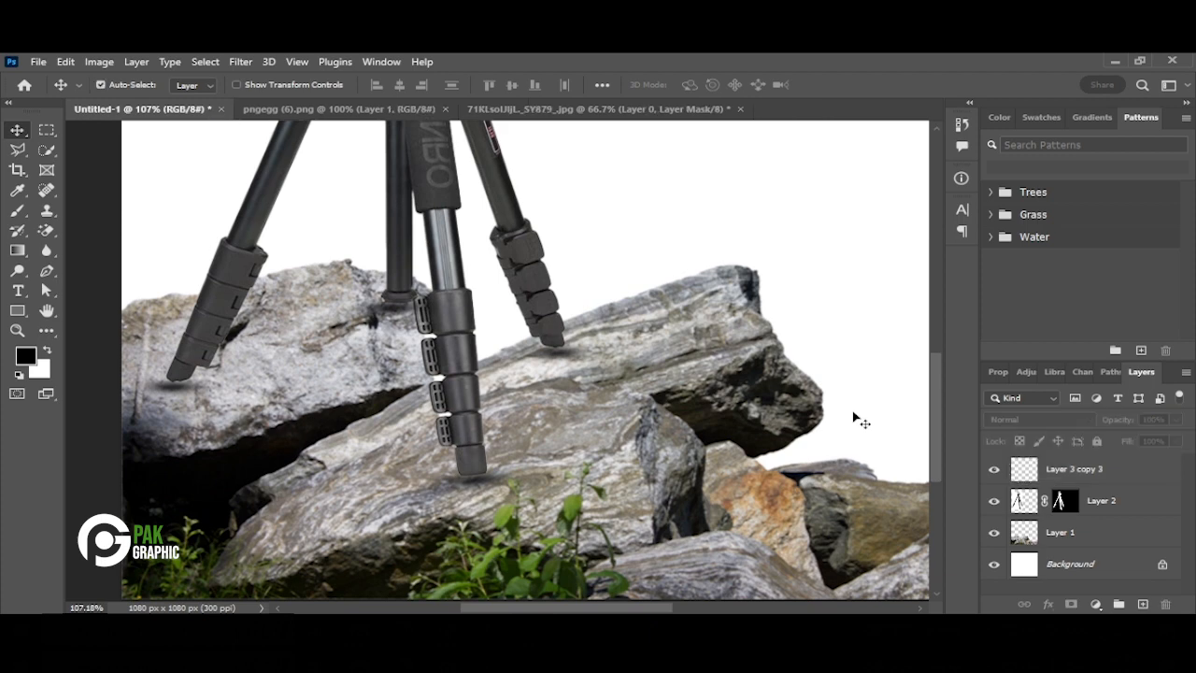
Place the white stone texture image into the composition and enlarge it to span the canvas width behind the tripod area.
key(ctrl+0)
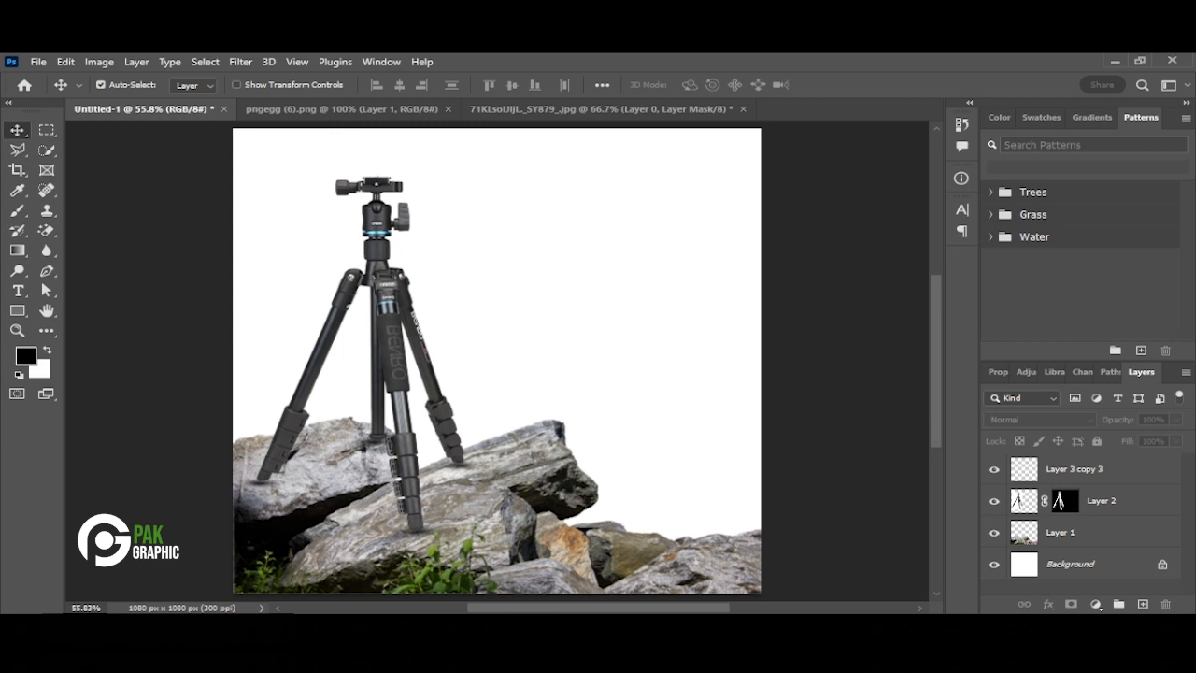
drag(1195, 229, 747, 229)
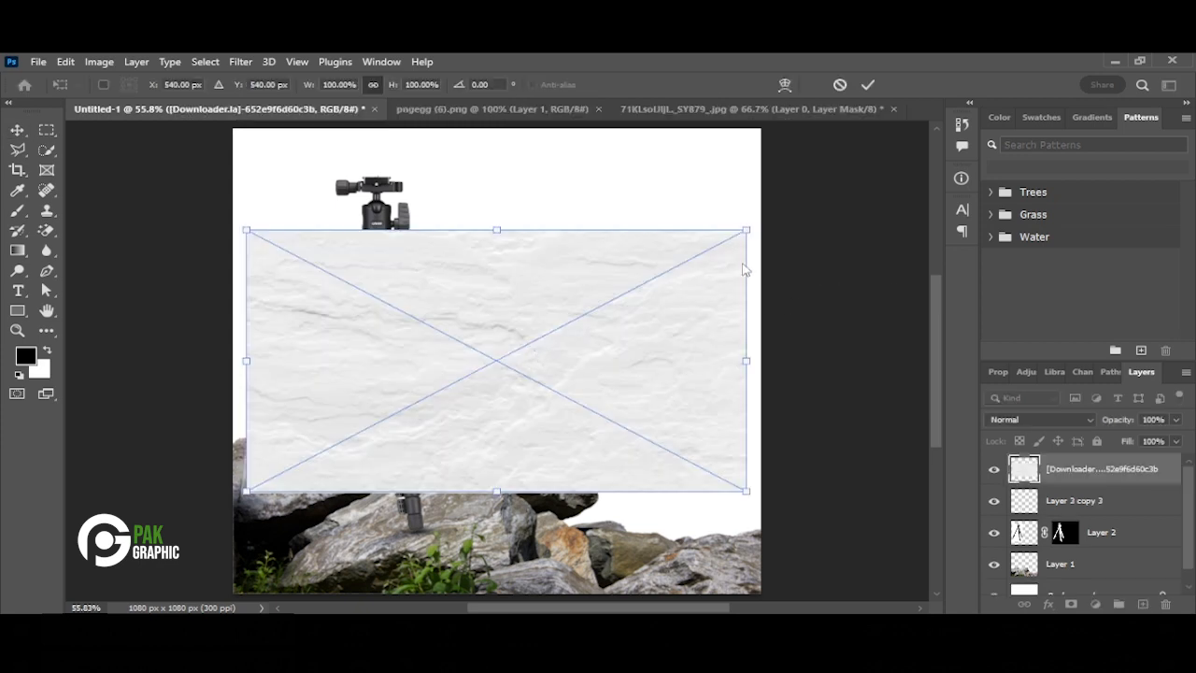
drag(753, 228, 797, 201)
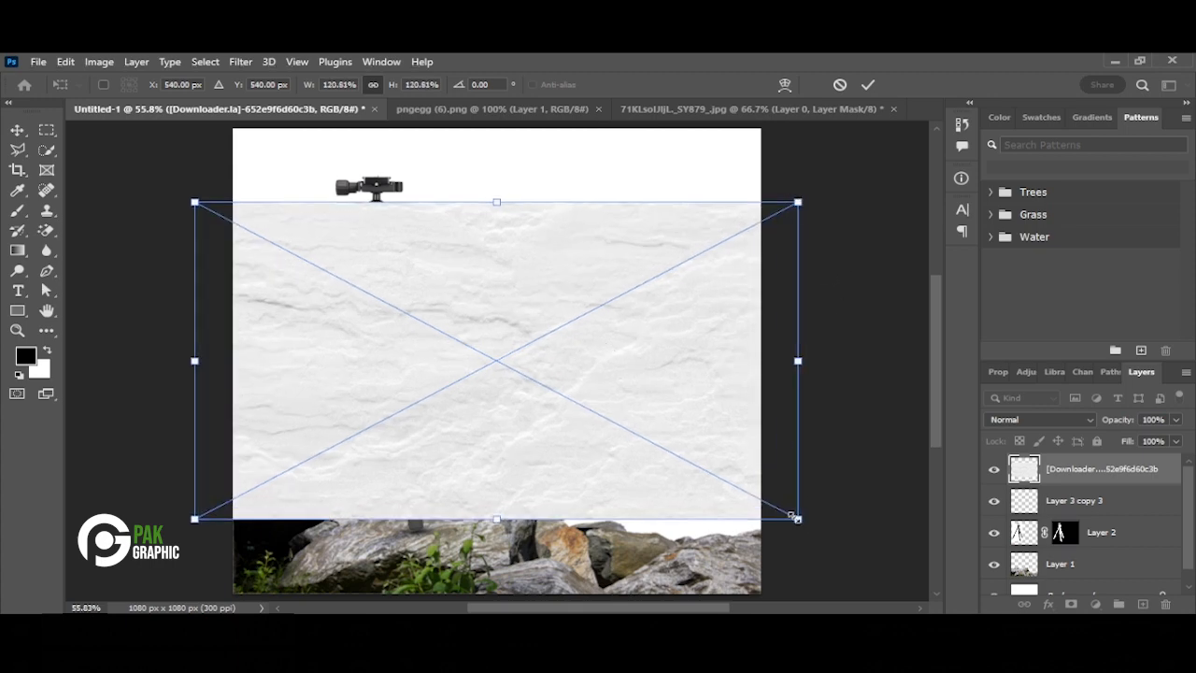
drag(798, 519, 862, 555)
drag(705, 441, 654, 383)
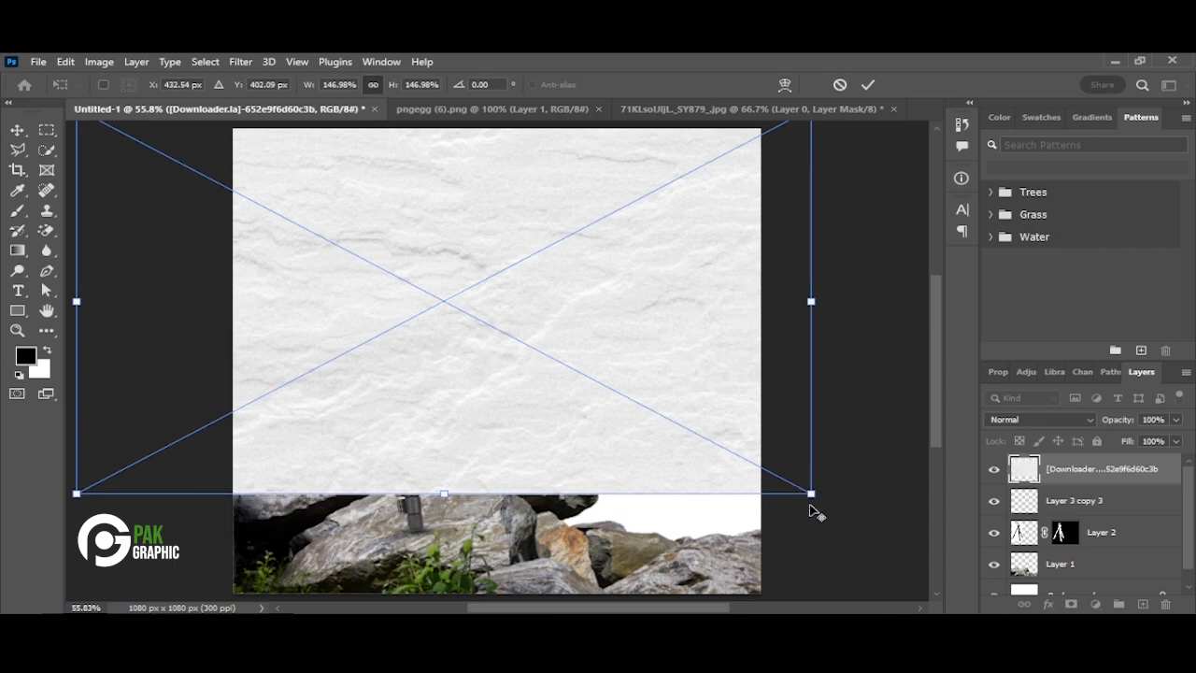
drag(811, 495, 868, 524)
drag(736, 420, 740, 468)
click(17, 130)
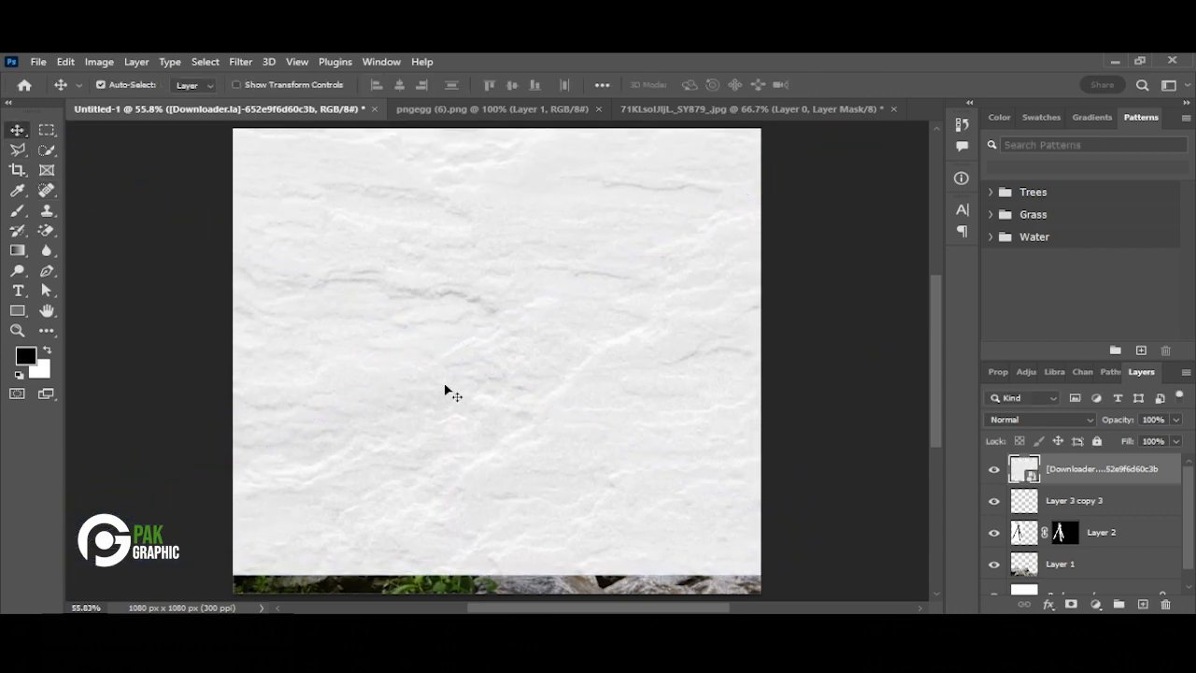
Move the stone texture layer beneath the rocks layer and lower its opacity to about 82%.
drag(1125, 474, 999, 556)
drag(681, 405, 680, 382)
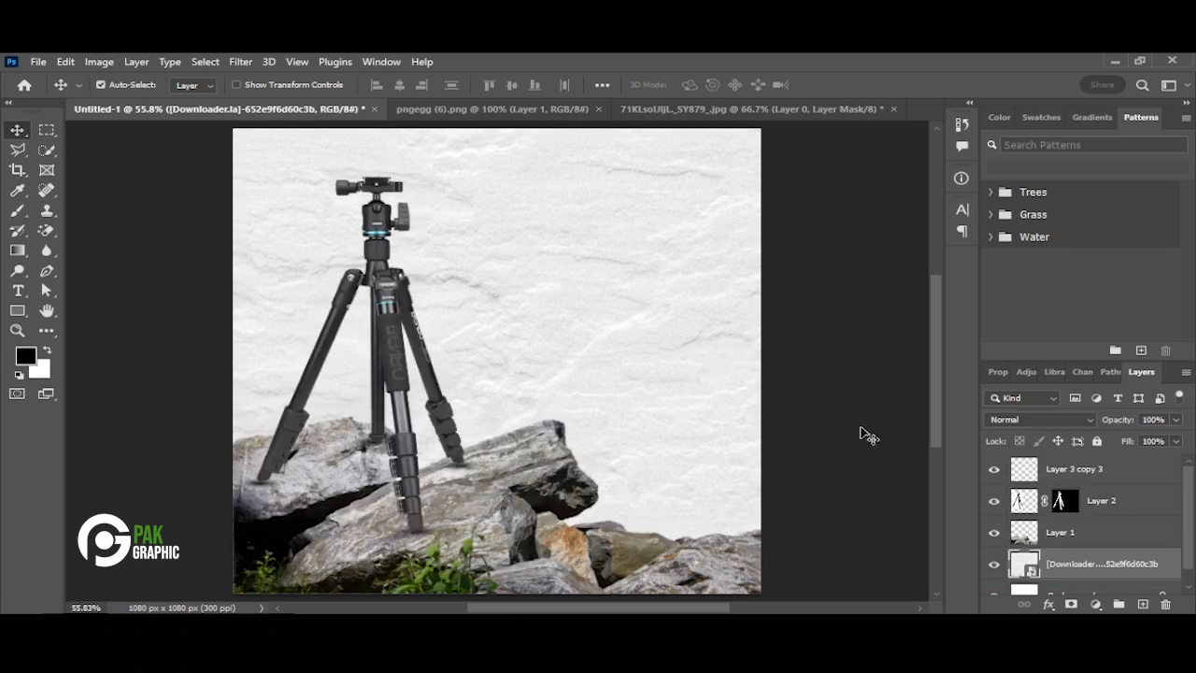
click(1175, 420)
drag(1174, 435, 1164, 442)
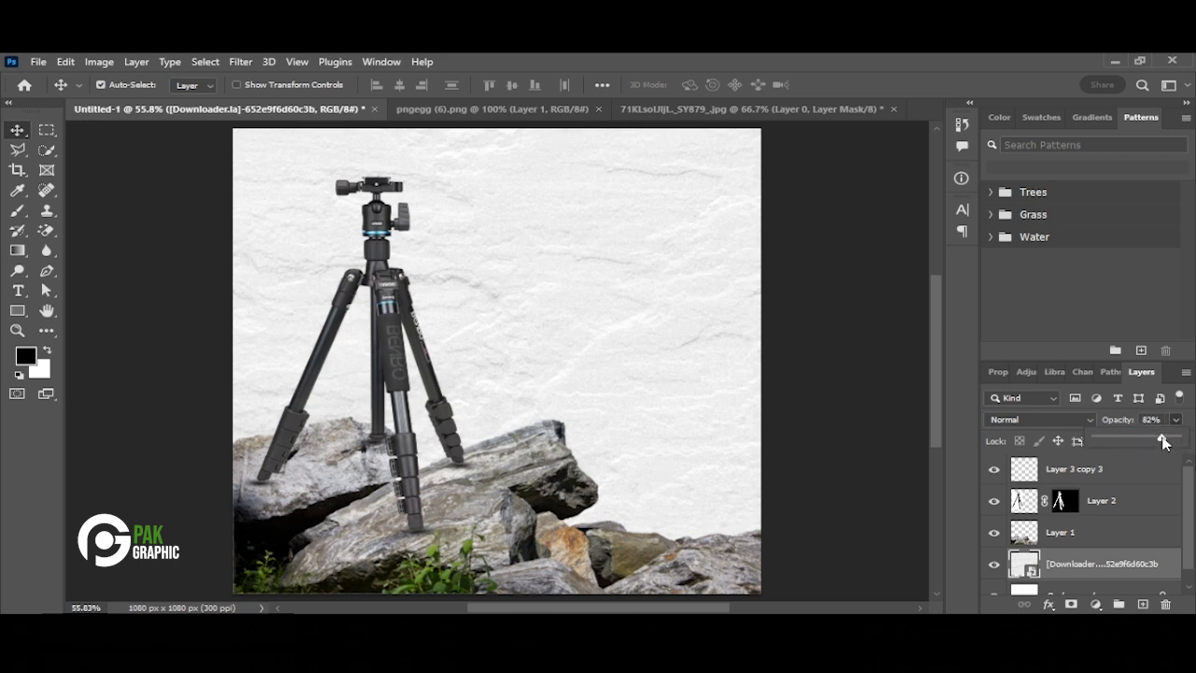
click(834, 448)
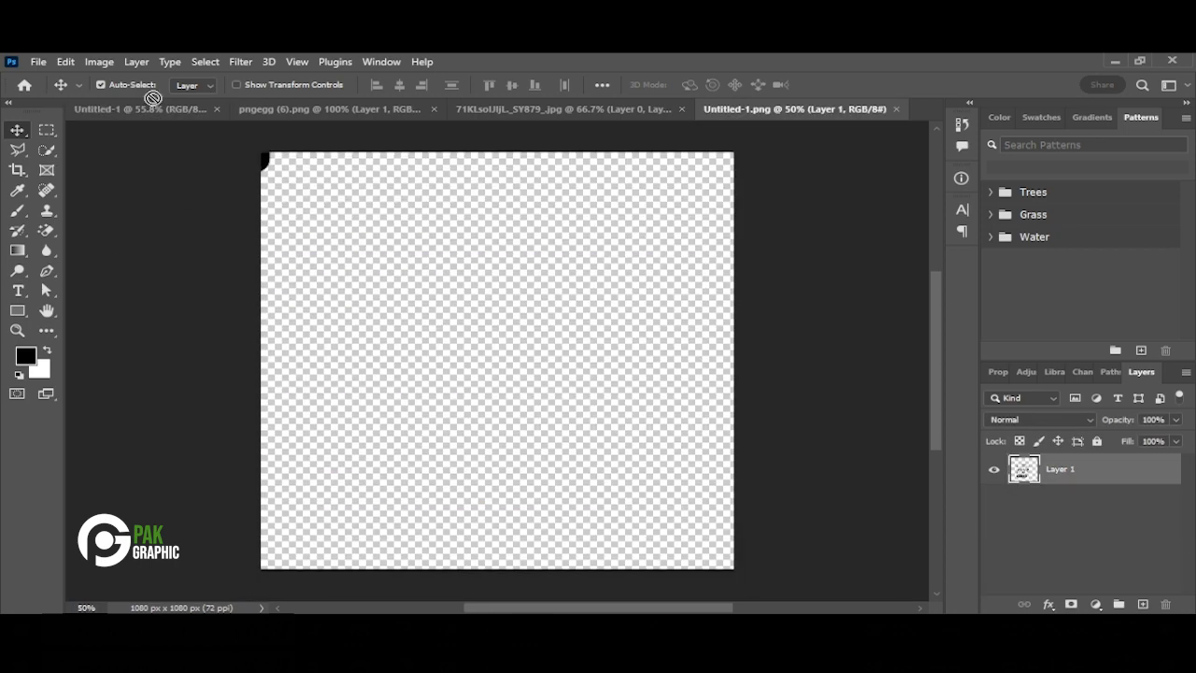
Bring the promotional text layer from Untitled-1.png into the tripod composition and scale it down to about 58%.
drag(153, 97, 638, 296)
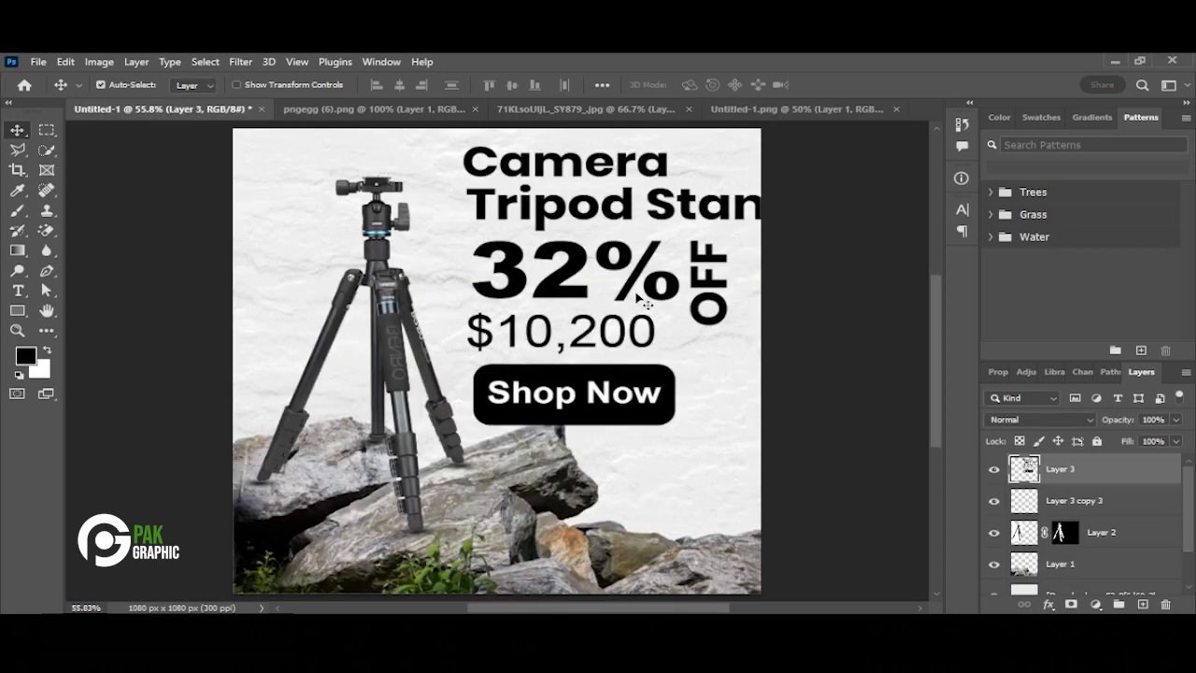
key(ctrl+t)
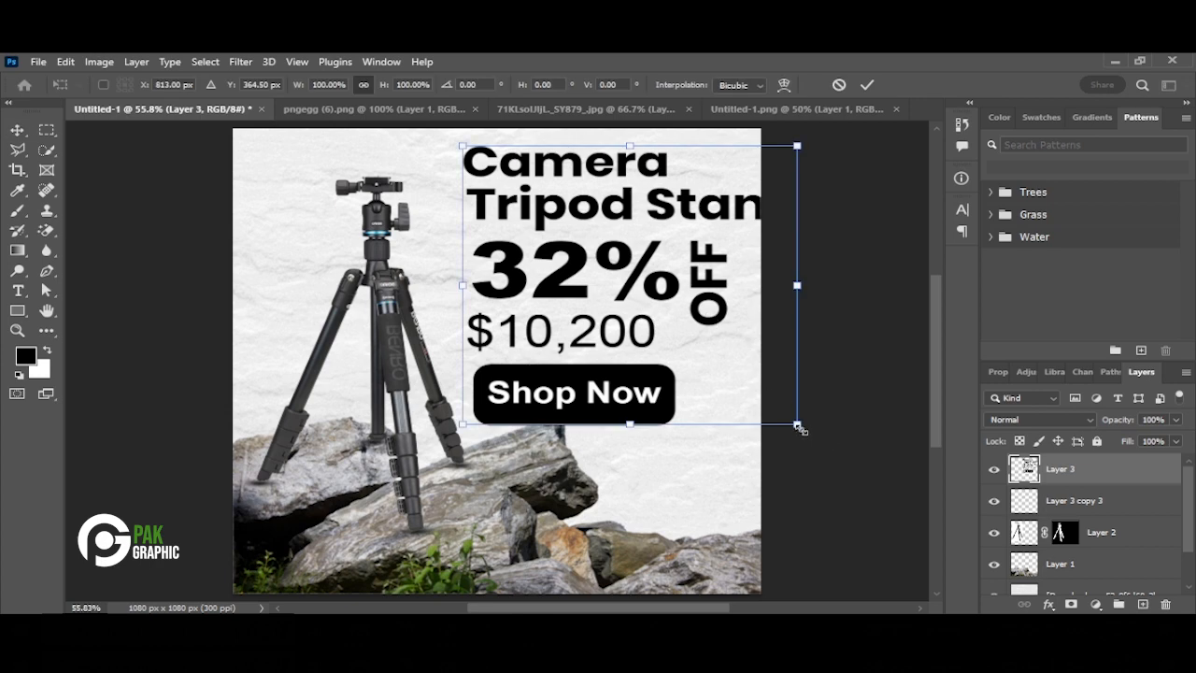
drag(798, 424, 720, 367)
mouse_move(657, 322)
mouse_down()
mouse_move(661, 348)
mouse_move(670, 341)
mouse_up()
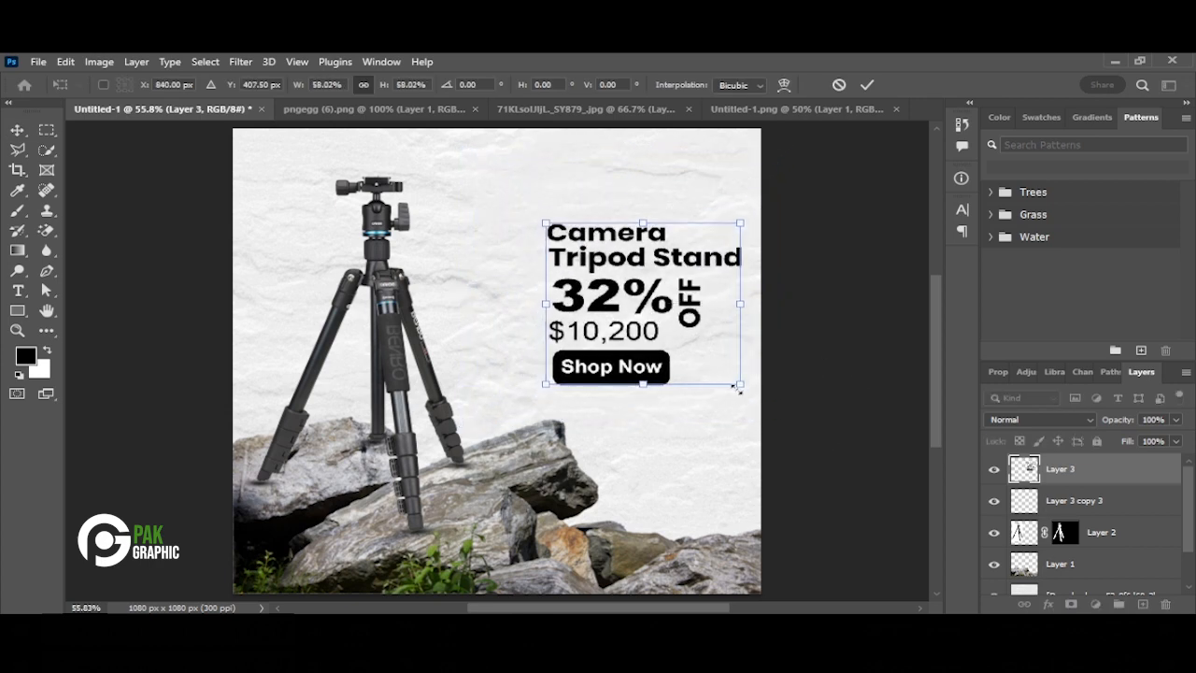
Enlarge the promotional text to about 64% and position it on the open stone background to the right of the tripod.
drag(735, 387, 743, 392)
drag(647, 374, 636, 366)
drag(738, 385, 741, 388)
drag(683, 320, 684, 326)
alt+scroll(384, 286, up, 3)
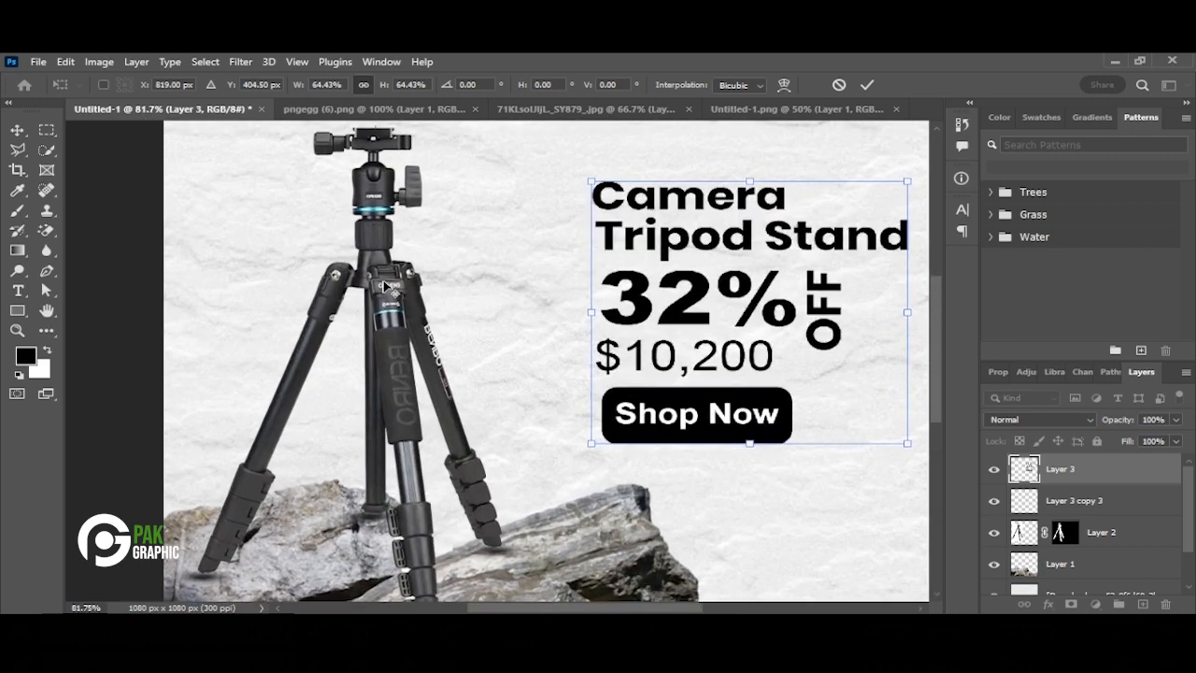
alt+scroll(439, 328, down, 3)
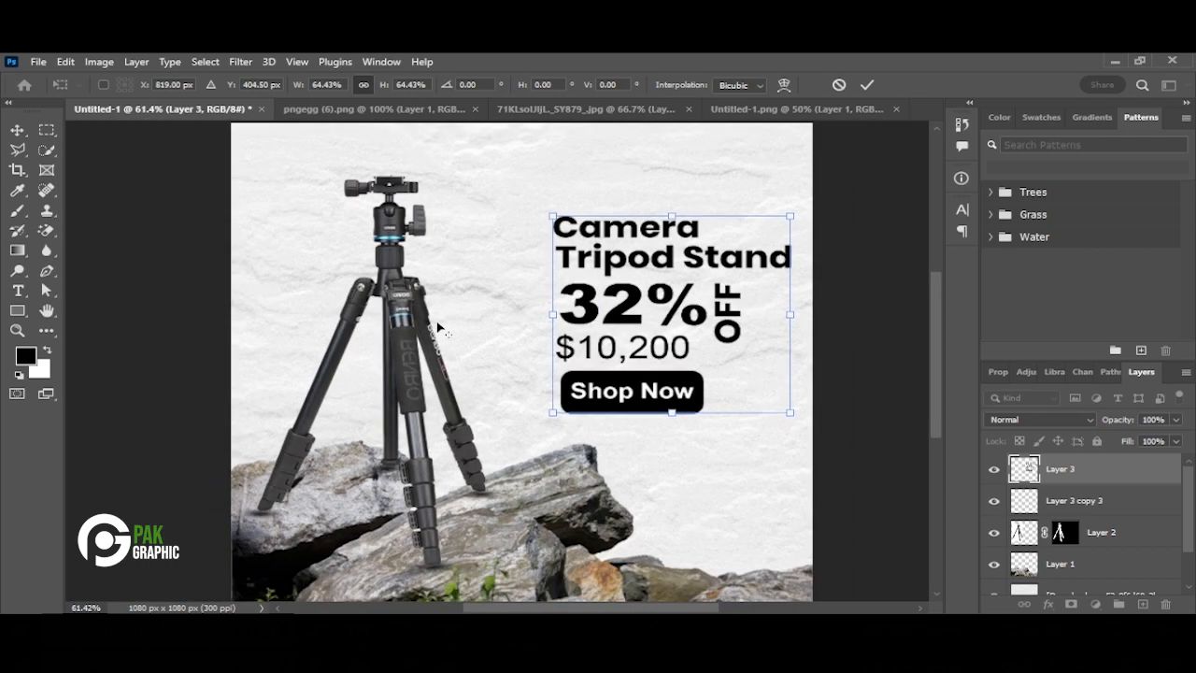
alt+scroll(439, 329, down, 1)
click(16, 130)
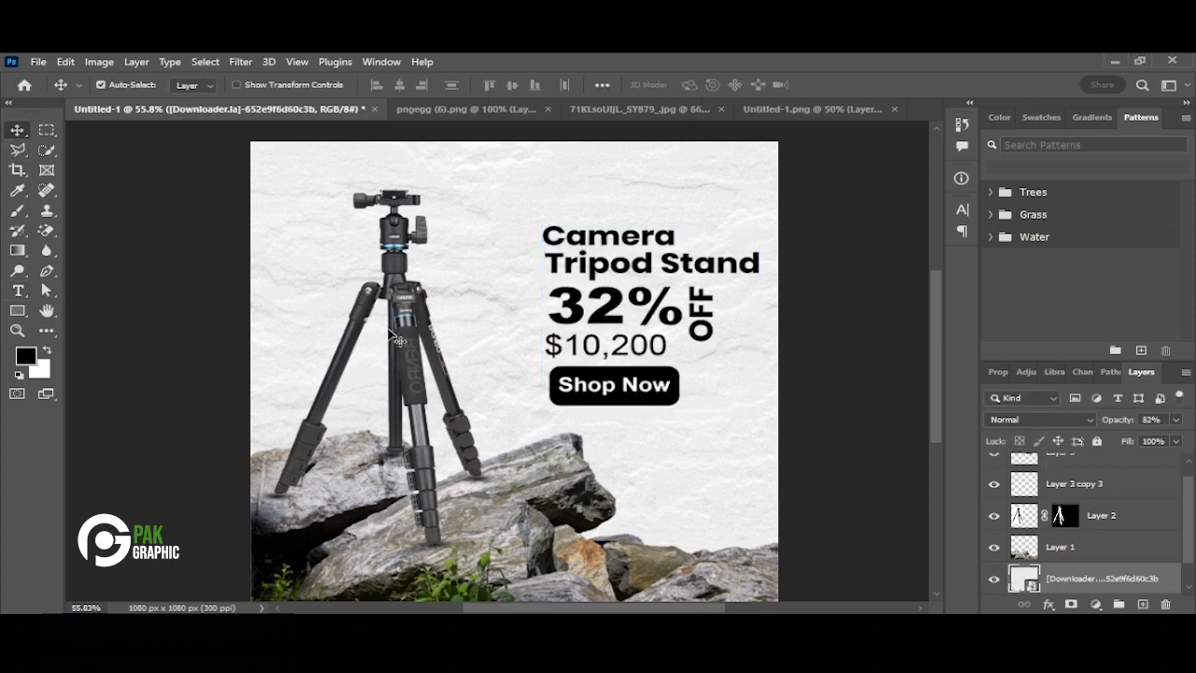
drag(607, 319, 607, 313)
click(653, 437)
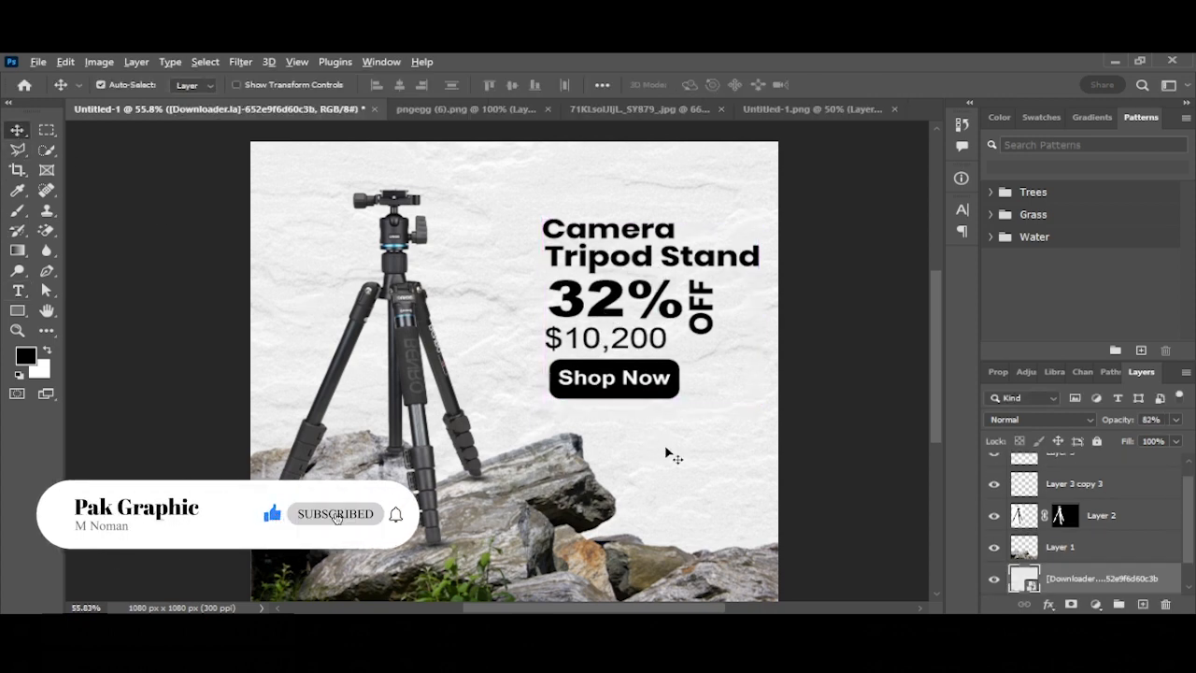
Stamp all visible layers into a new merged layer above the promotional text layer.
alt+scroll(660, 443, down, 1)
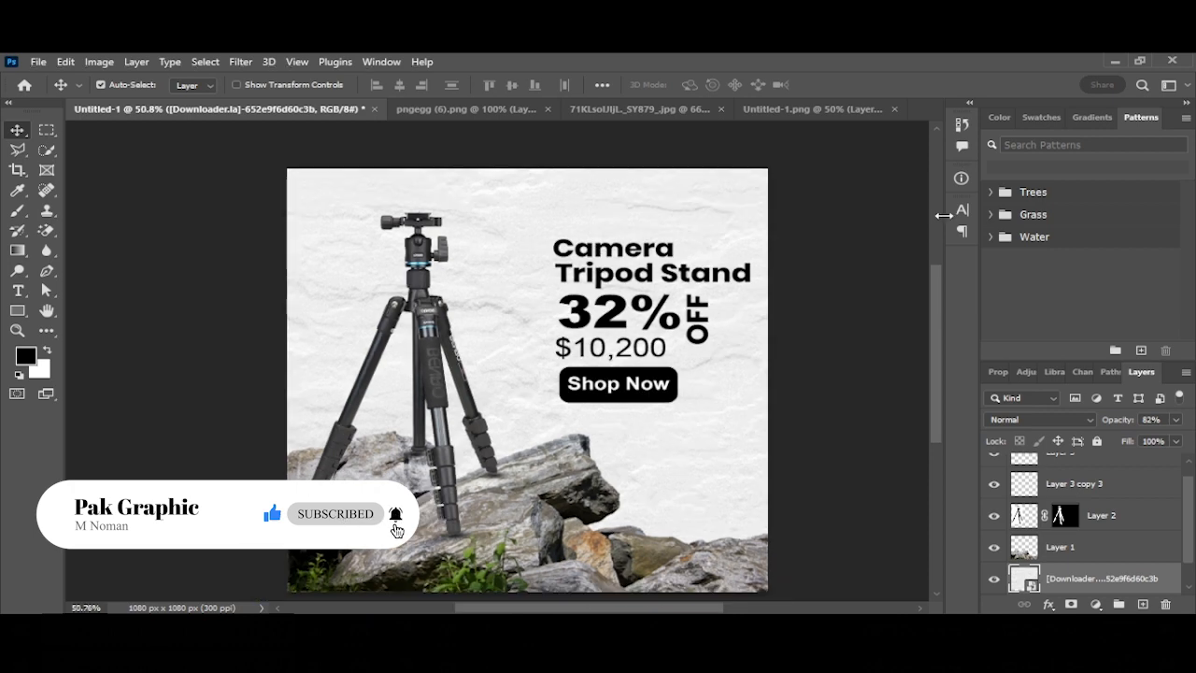
scroll(1065, 546, up, 1)
click(1074, 480)
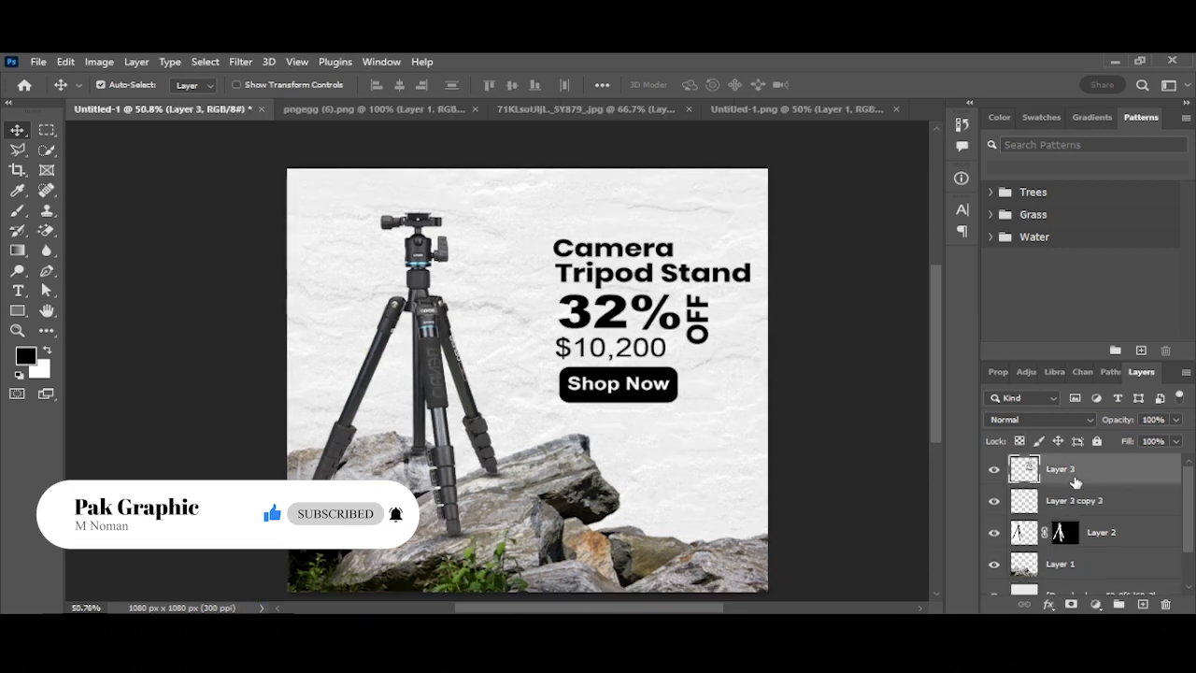
key(ctrl+shift+alt+e)
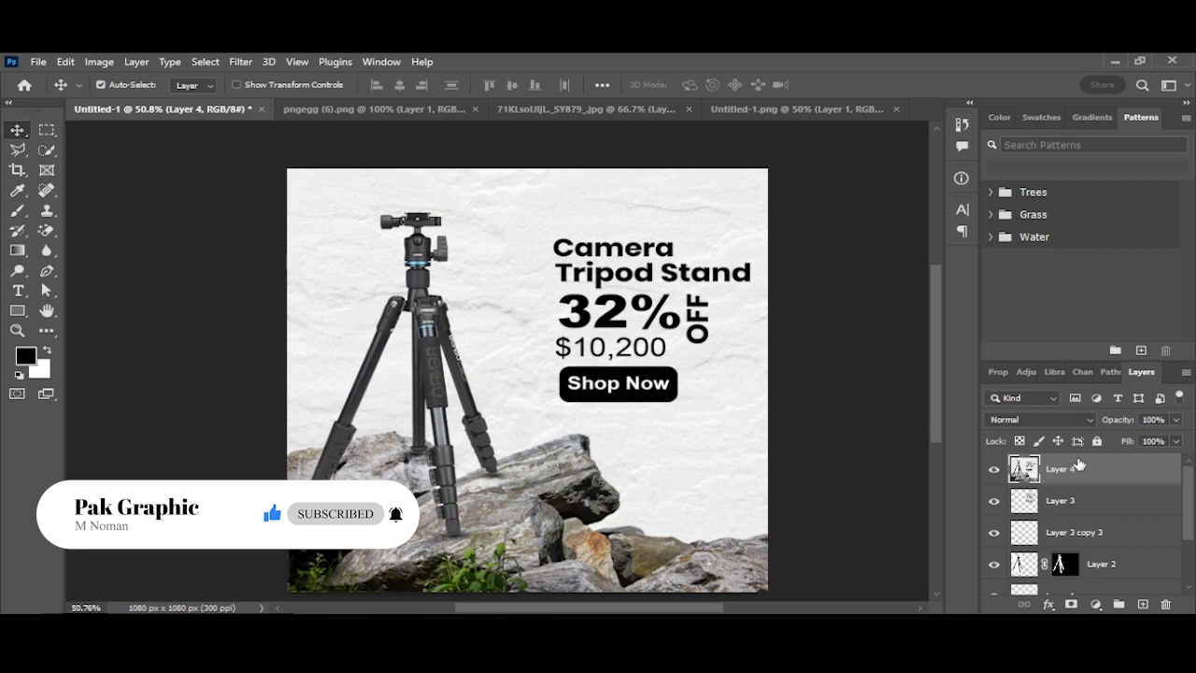
Apply a Brightness/Contrast adjustment to the merged layer with brightness -24 and contrast 21.
click(99, 62)
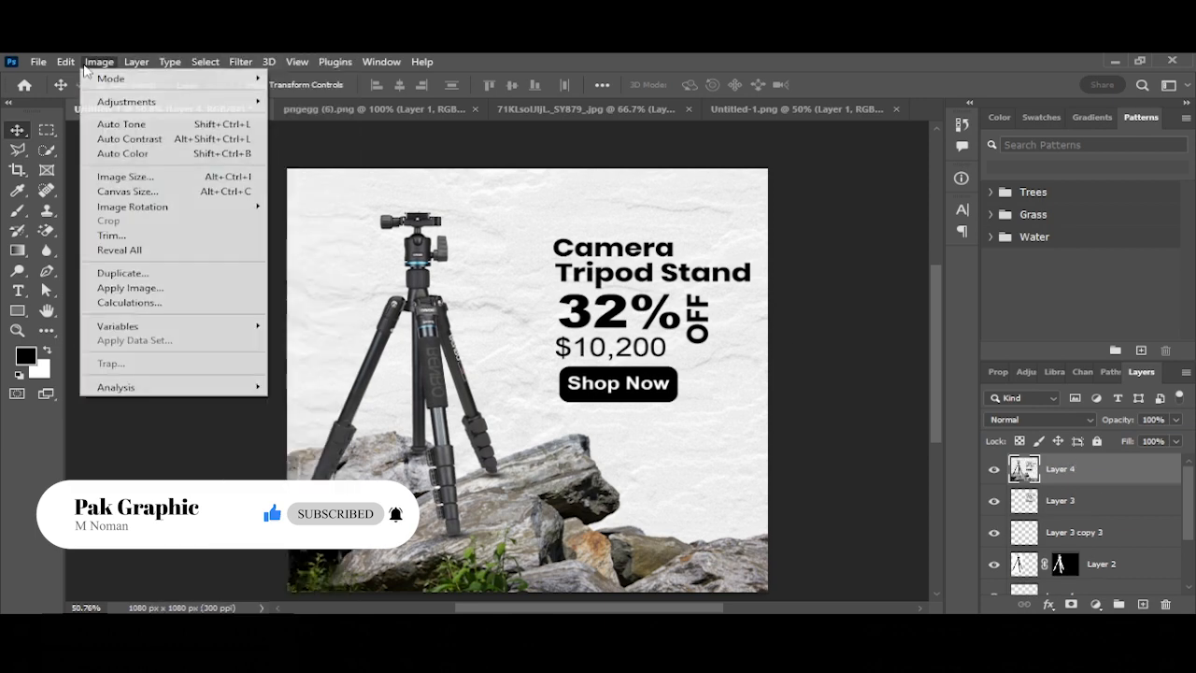
mouse_move(118, 107)
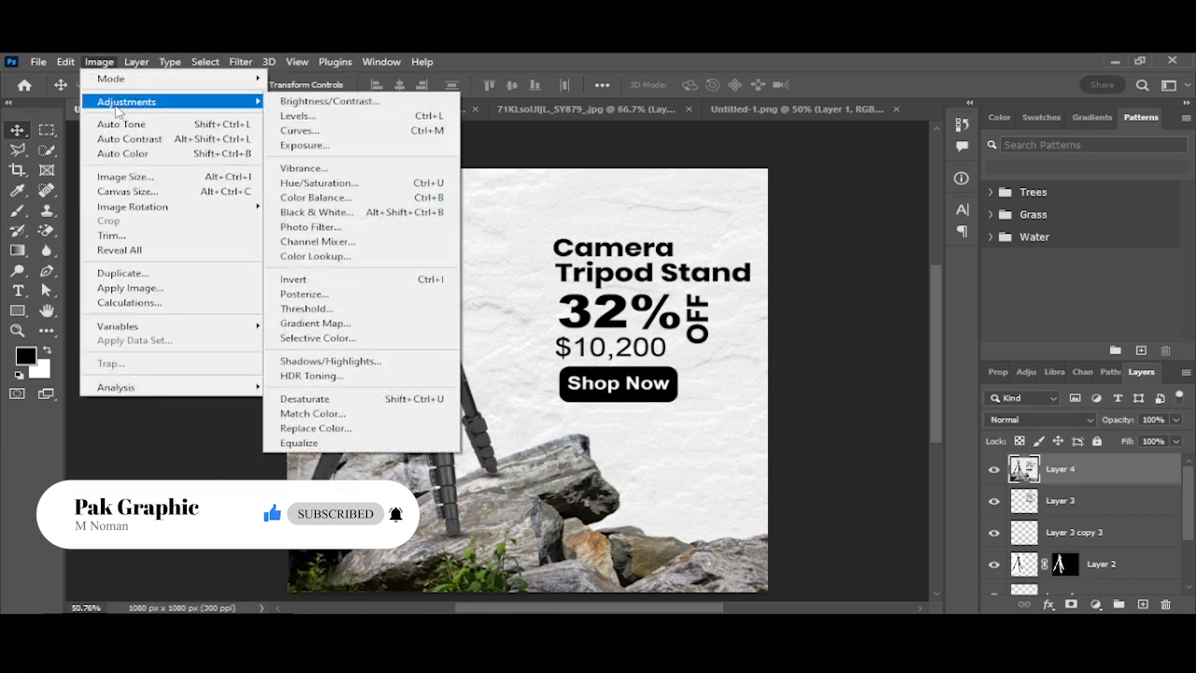
click(329, 103)
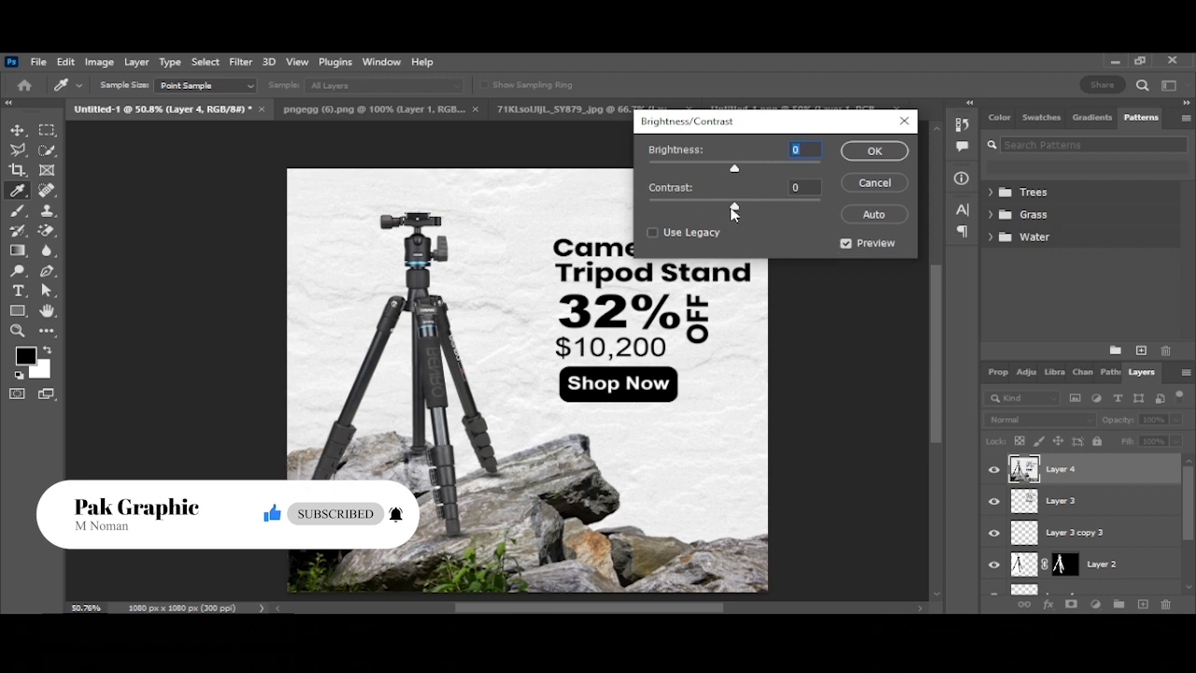
drag(733, 211, 753, 213)
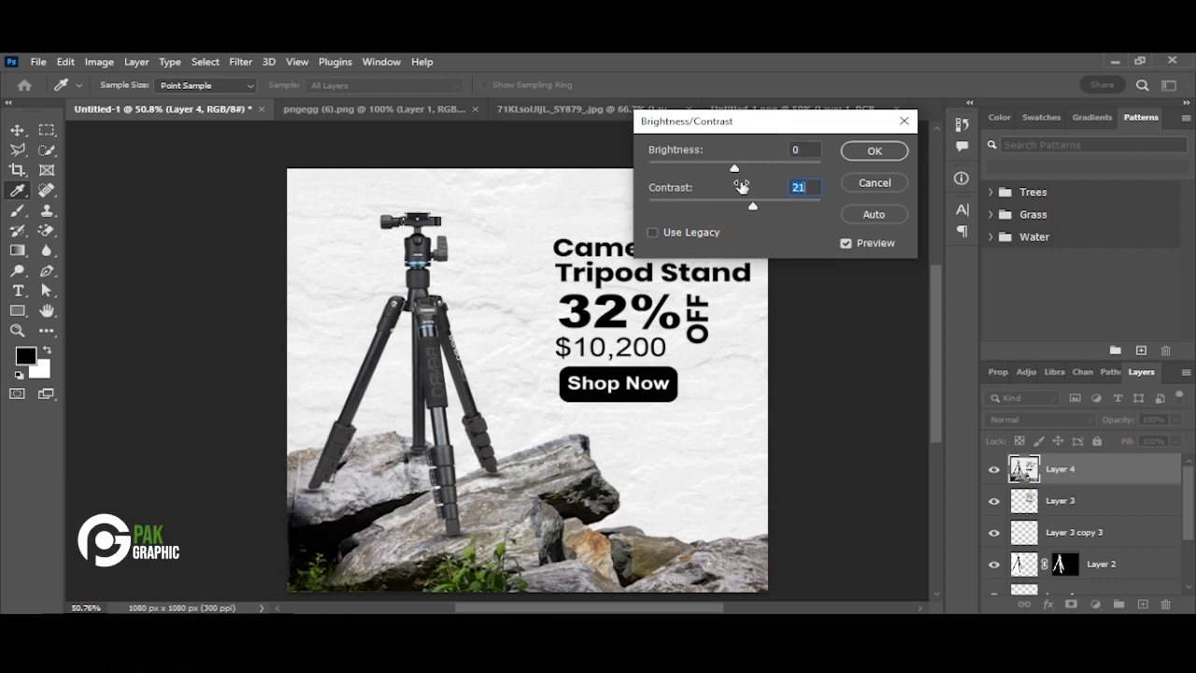
drag(734, 169, 722, 173)
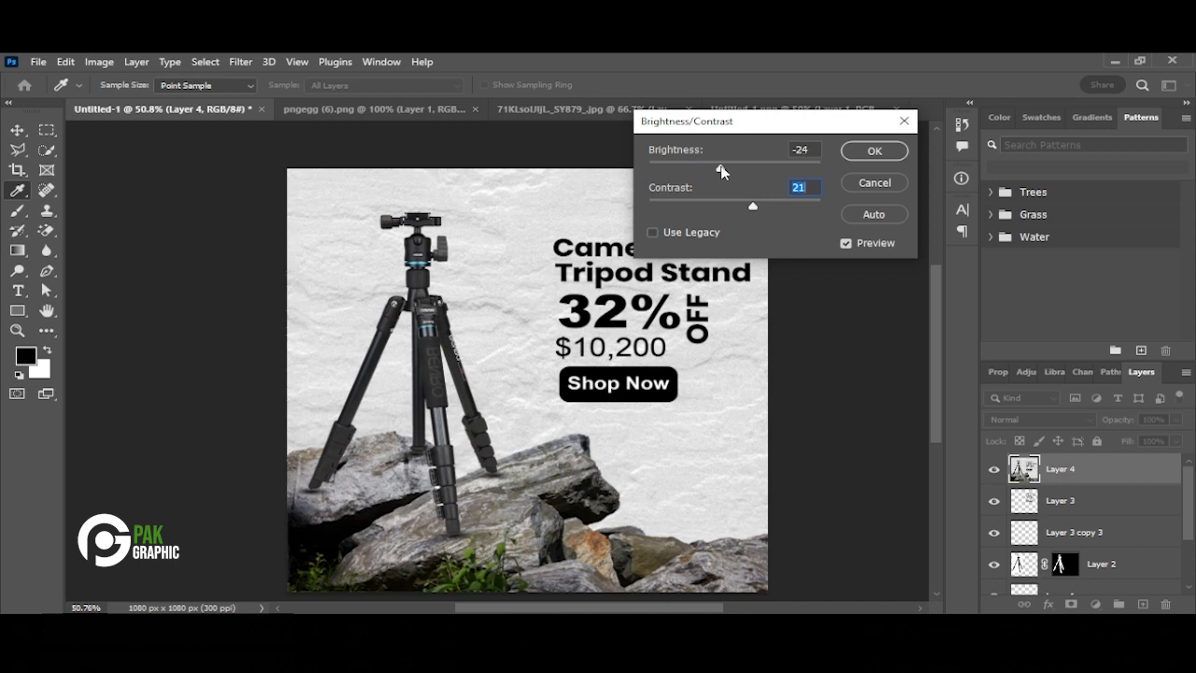
click(848, 156)
key(v)
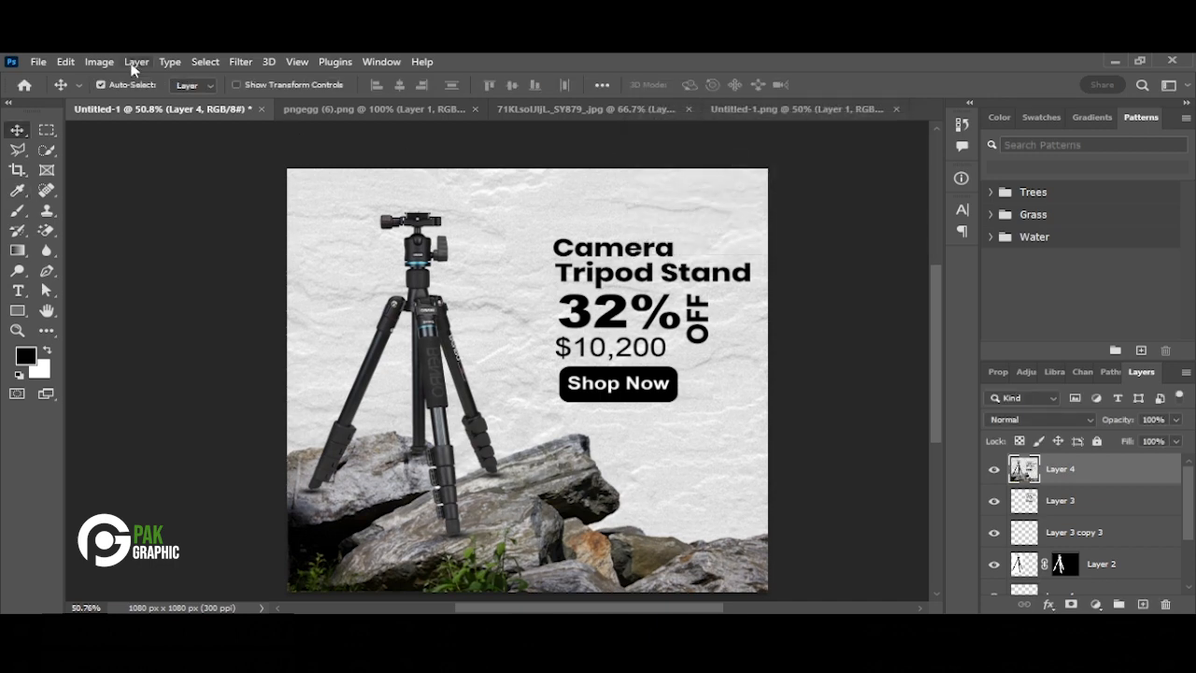
Apply an Exposure adjustment to the merged layer with offset +0.0217 and gamma correction 0.86.
click(99, 61)
mouse_move(128, 102)
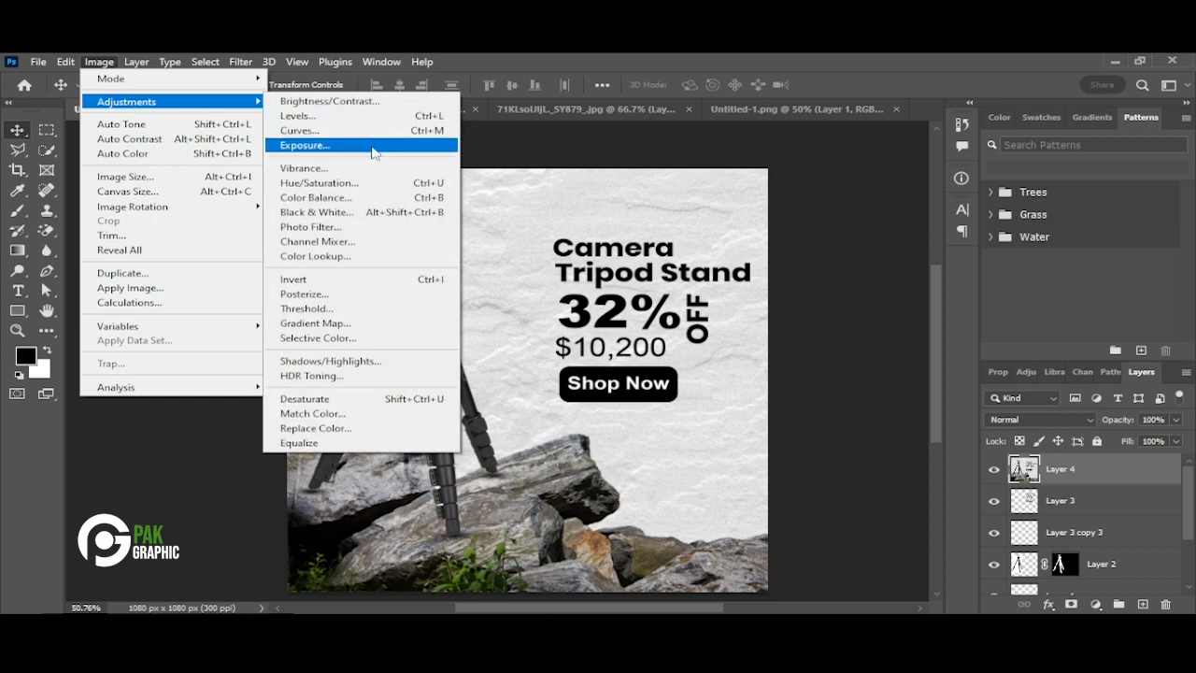
click(372, 146)
drag(761, 259, 766, 298)
click(828, 271)
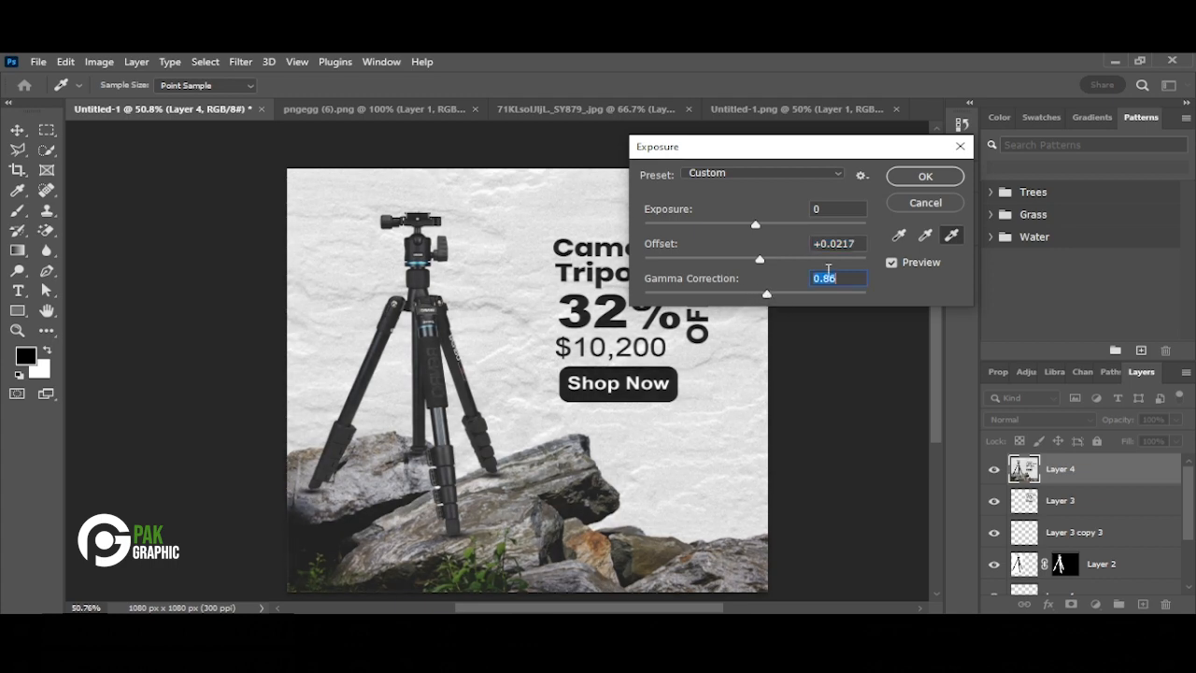
click(924, 177)
key(v)
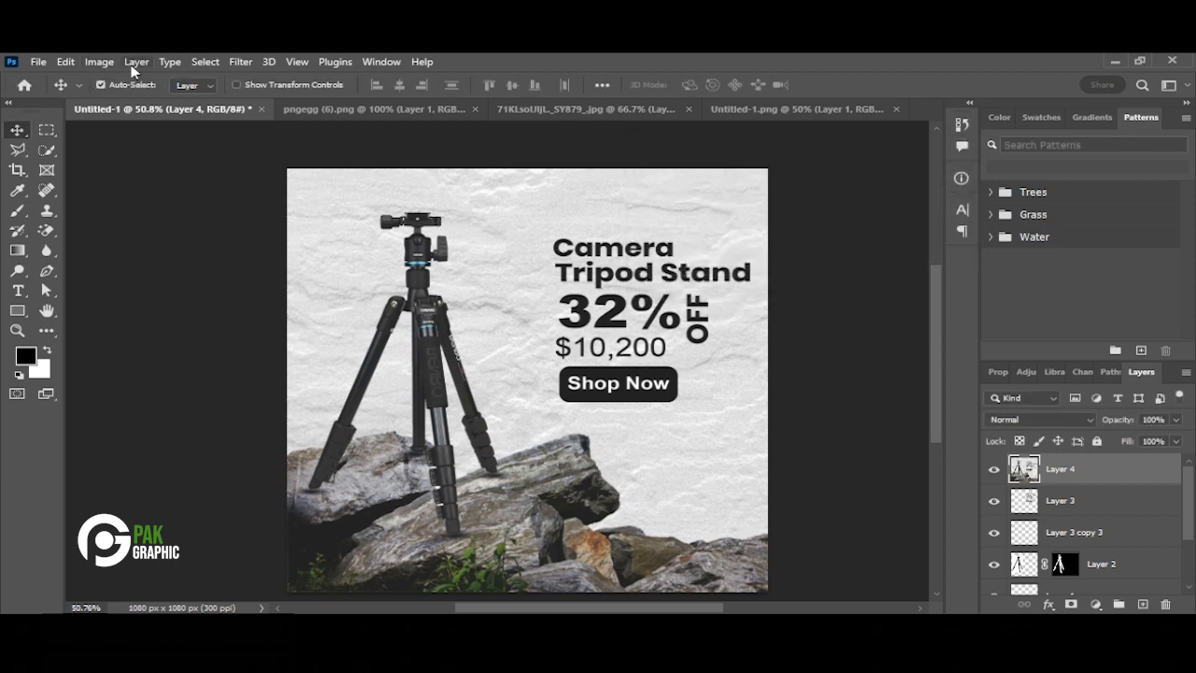
Apply the Camera Raw Filter to the merged layer with contrast +8, shadows +17, raised vibrance and a slight saturation adjustment.
click(240, 61)
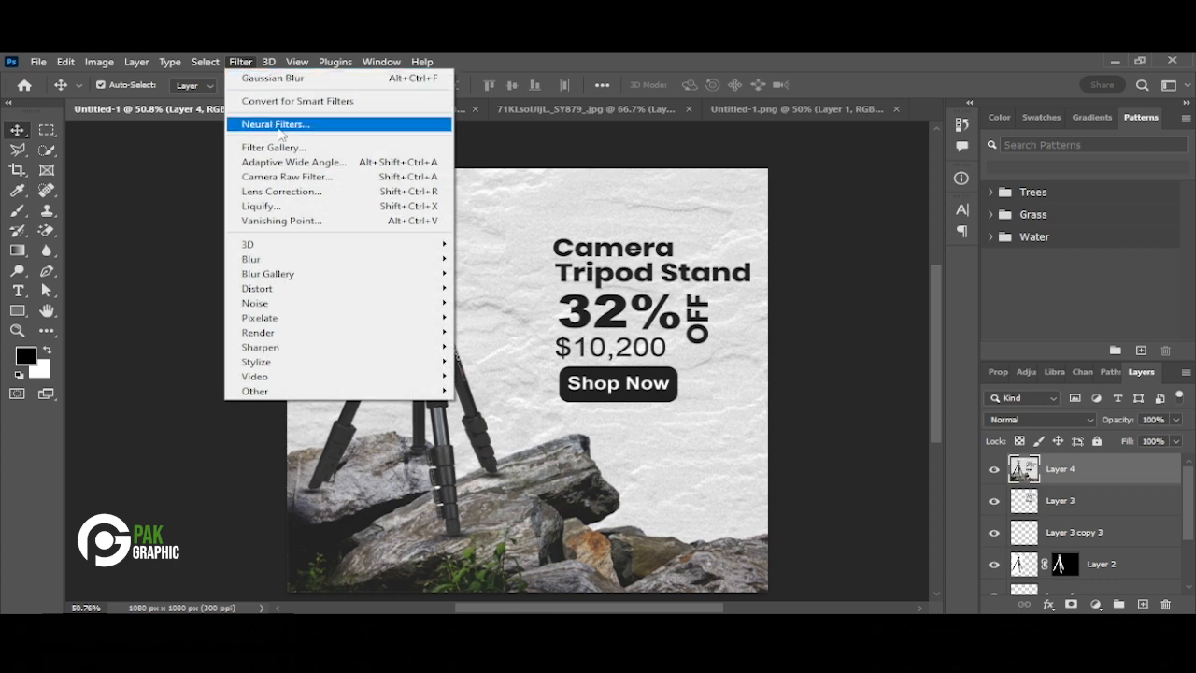
click(315, 179)
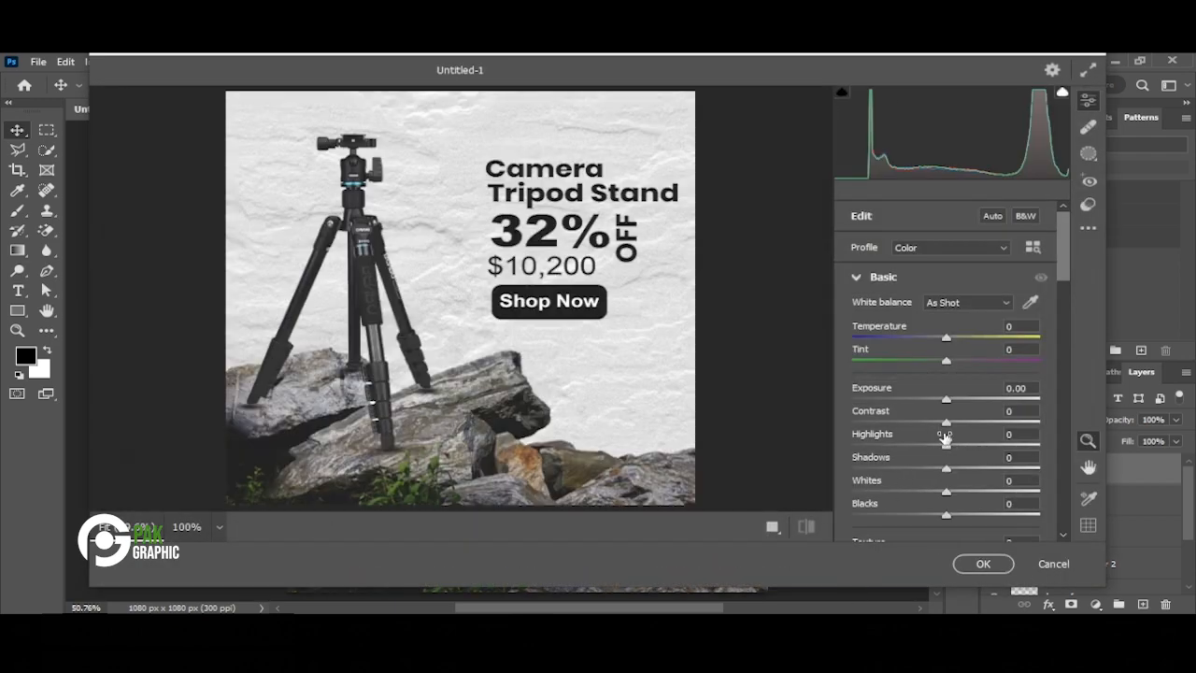
drag(949, 425, 961, 455)
scroll(947, 477, down, 3)
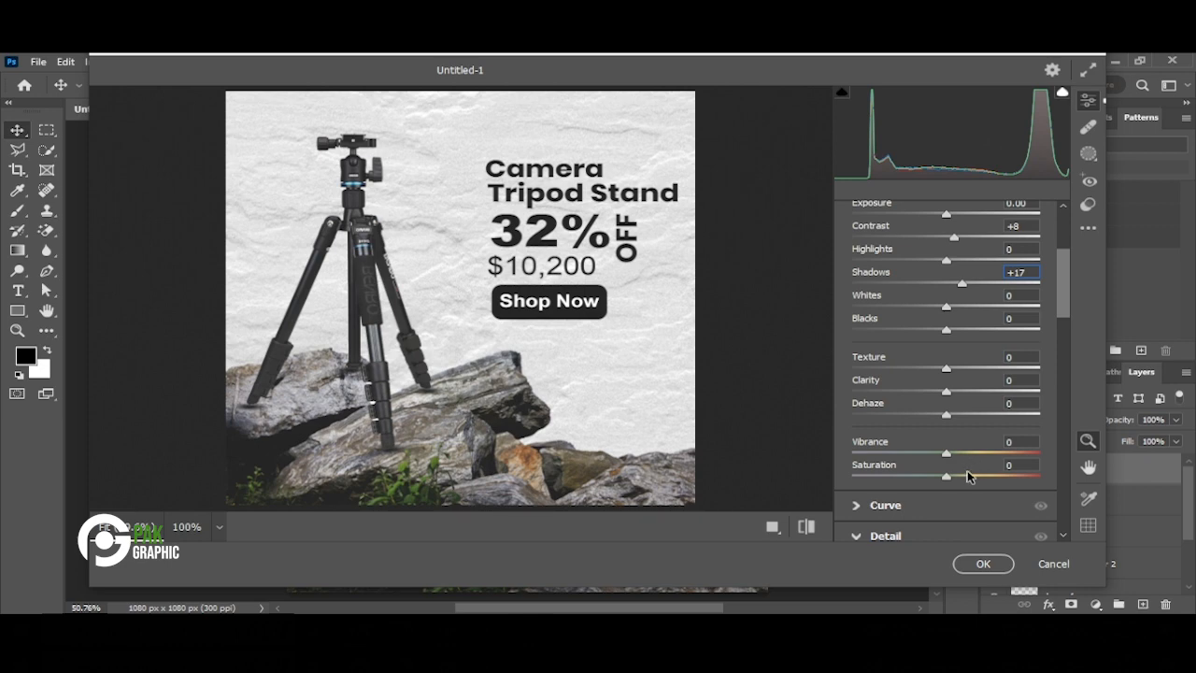
drag(944, 454, 976, 460)
drag(950, 479, 949, 480)
click(966, 569)
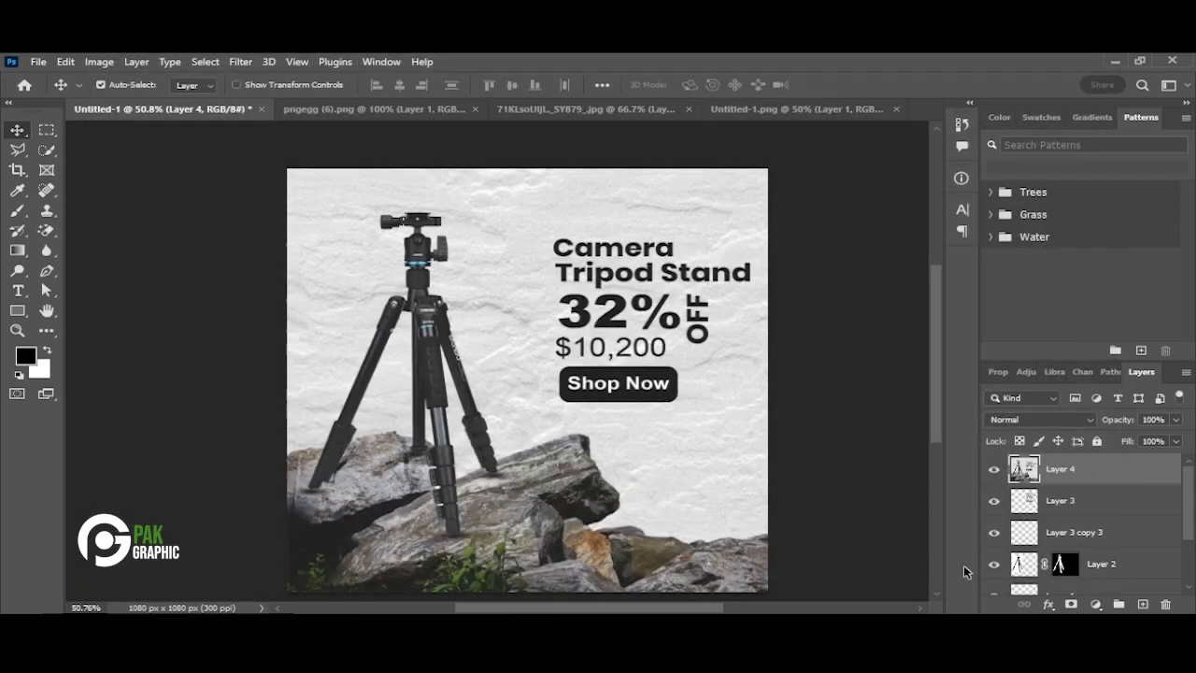